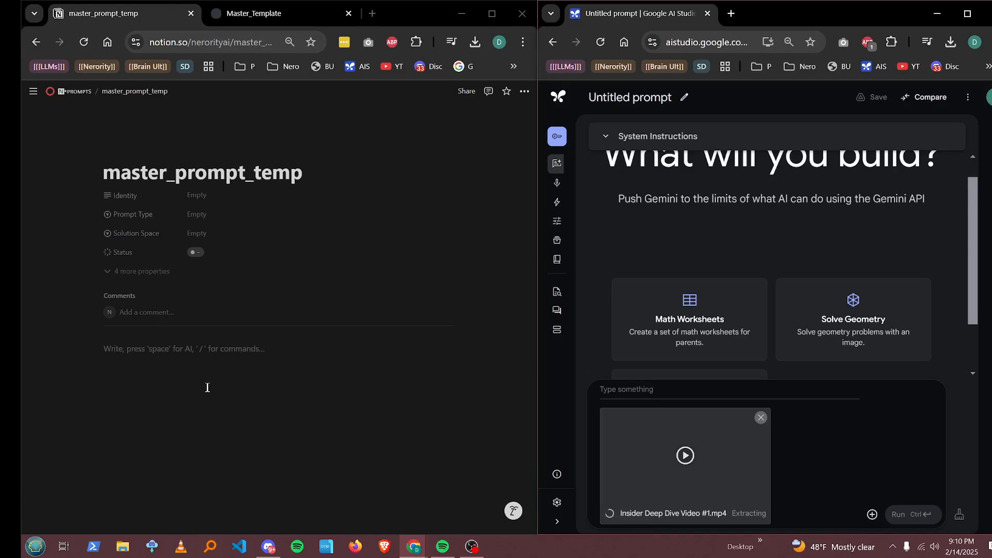
Step: Start the page body with "You will be provided a video, and your task is to deeply understand the content atomically and holistically"
click(281, 396)
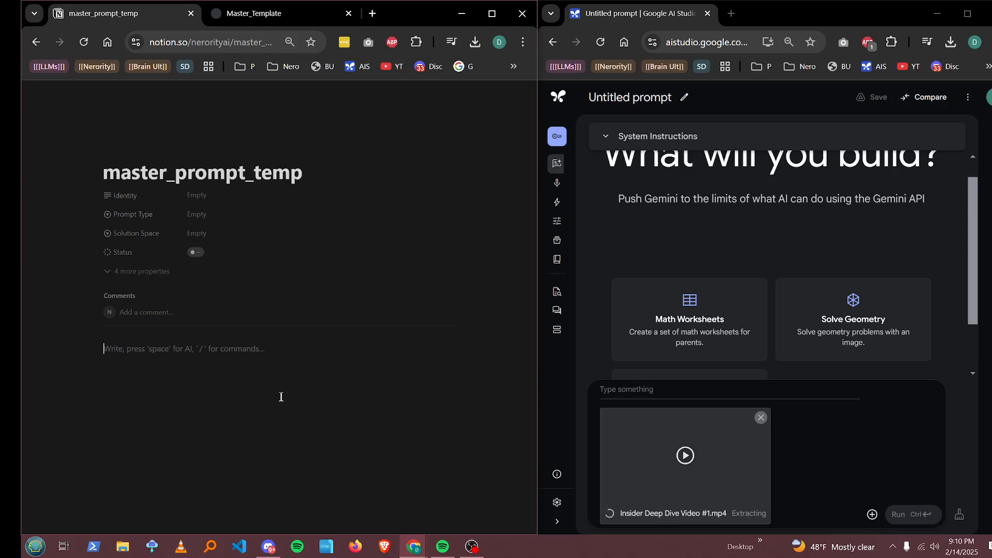
text(You w)
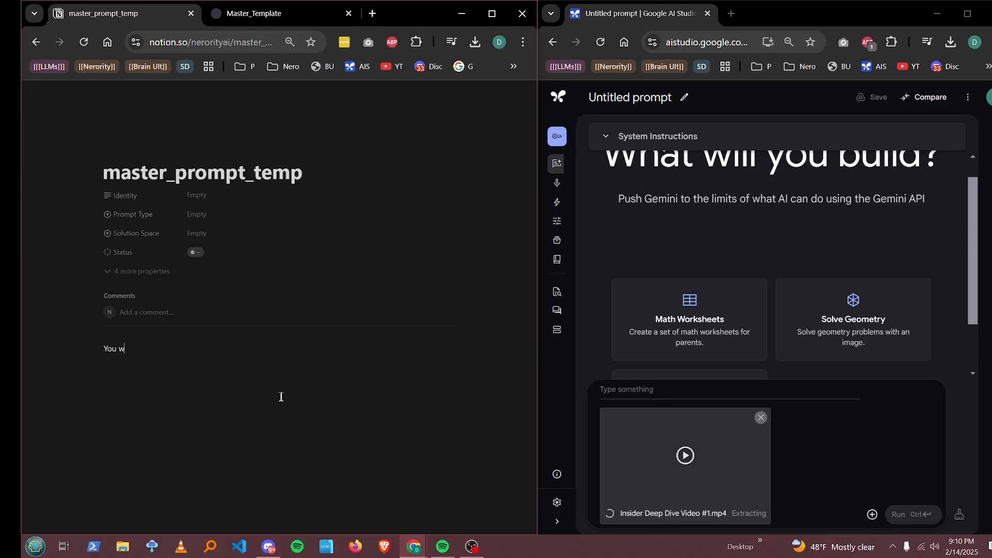
text(ill be provided a )
text(video f)
text(, and your)
text( t)
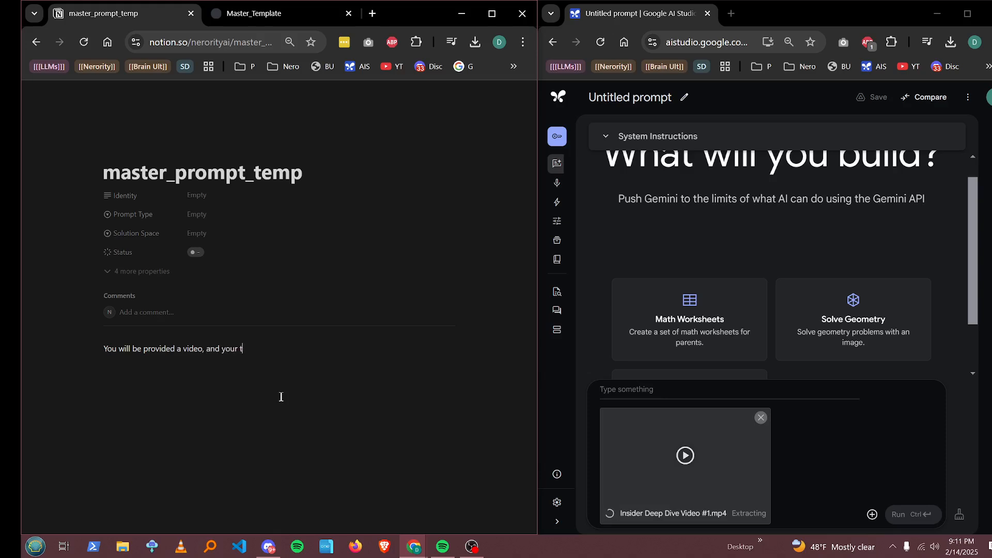
text(ask is to deeply understand the content )
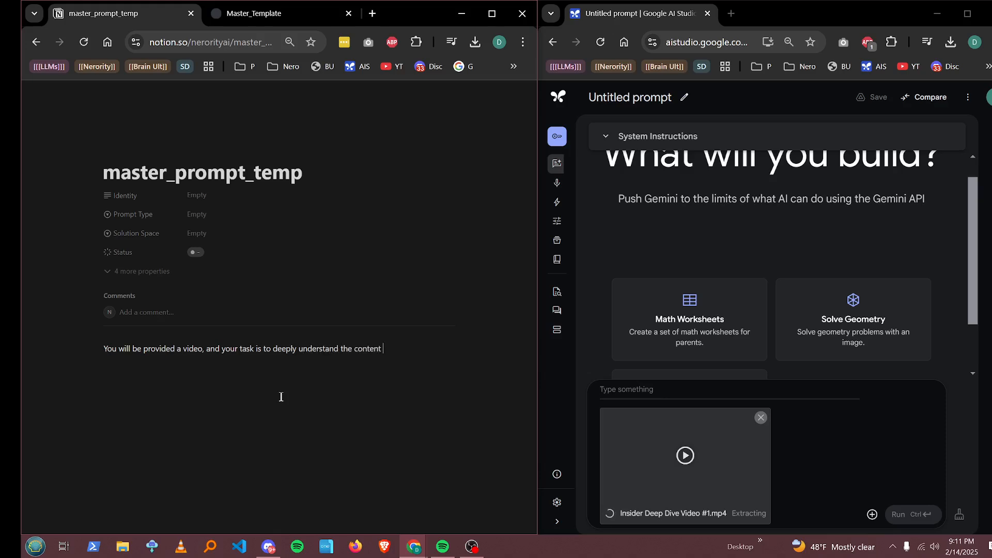
text(atomically and holistically )
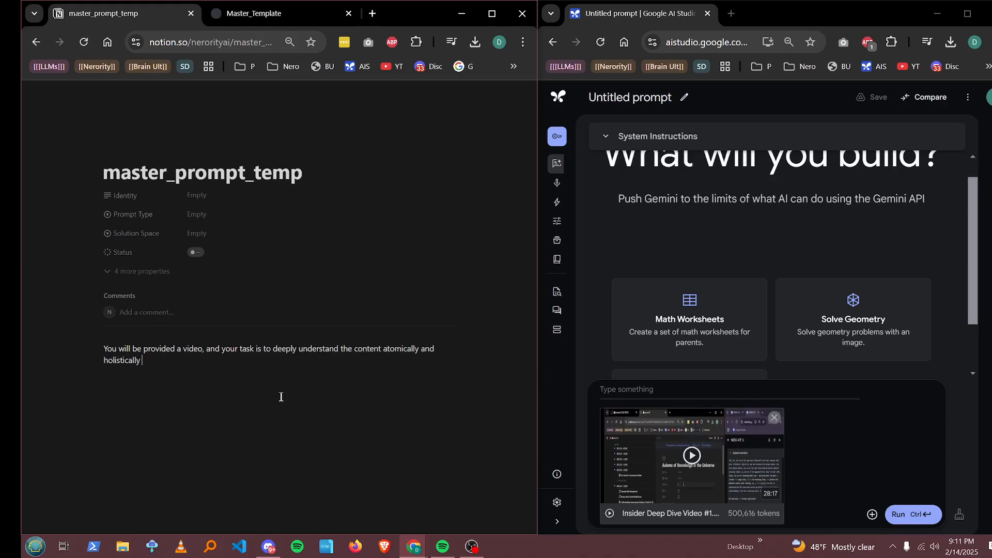
text(so d)
Step: End the phrase with a comma and insert "first" before "deeply understand" in the sentence
key(BackSpace)
key(BackSpace)
key(BackSpace)
key(BackSpace)
text(t)
key(BackSpace)
click(272, 349)
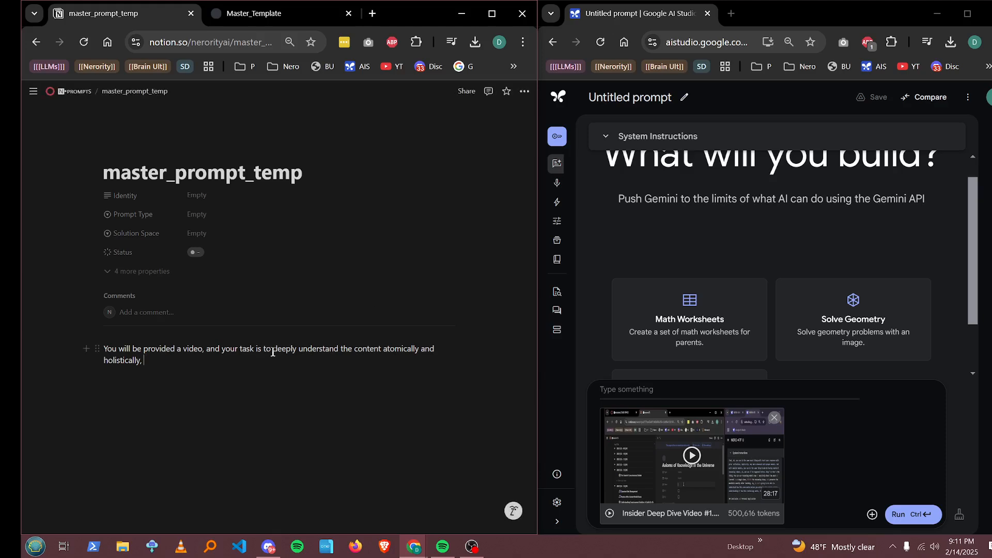
text(first)
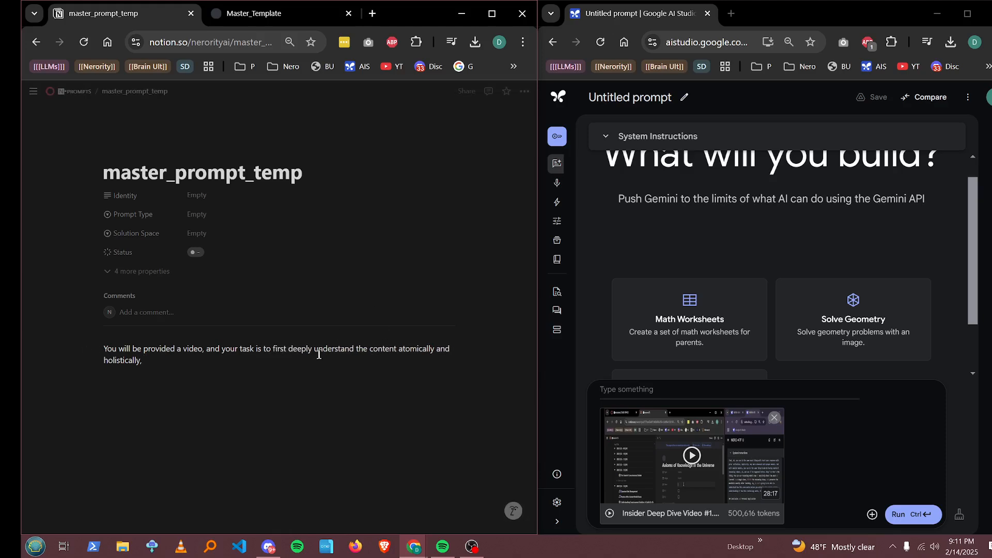
Step: Continue the sentence with "and then for your response, produce the following to best represent its content accurately:"
click(362, 371)
text(and then for your response)
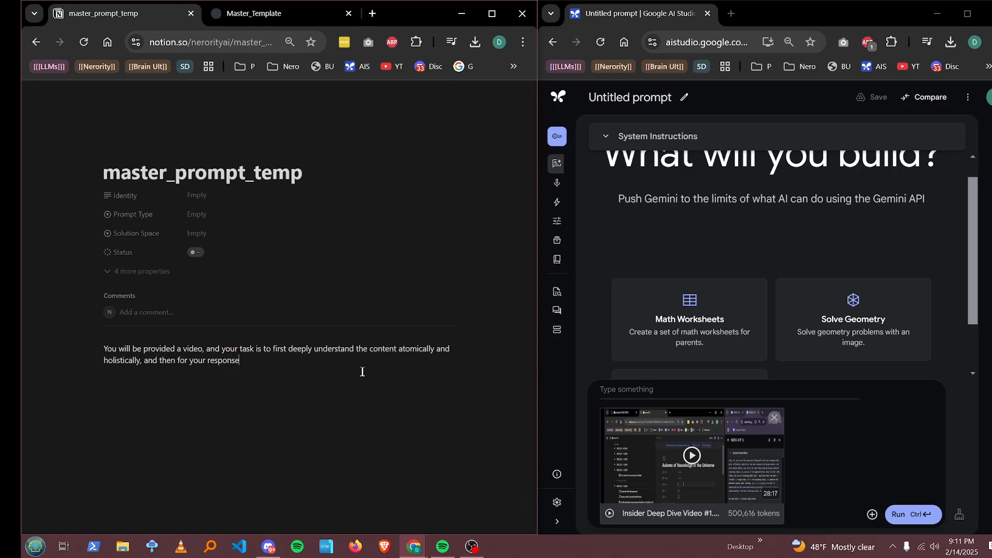
text(, produce the following to best repre)
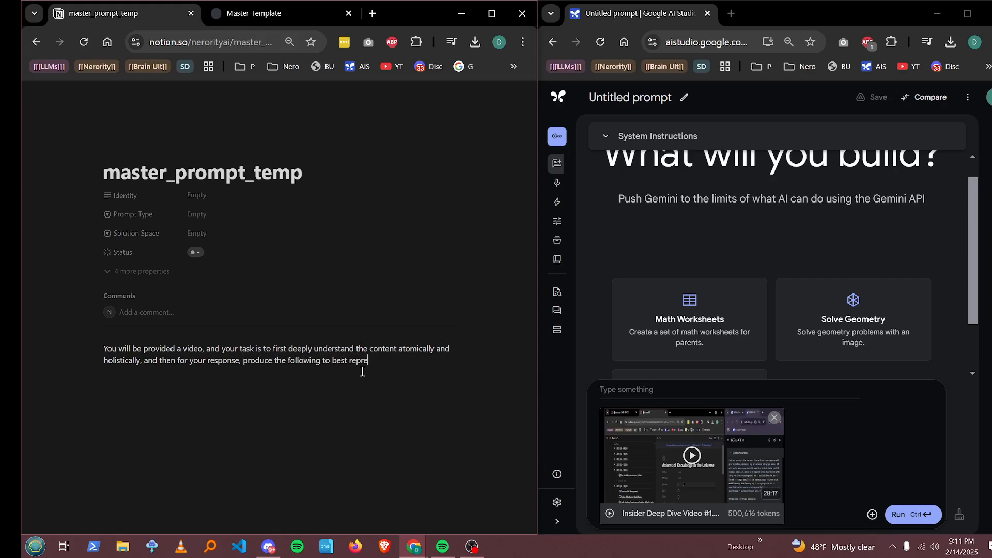
text(sent its content accurately)
key(Up)
key(Up)
key(Up)
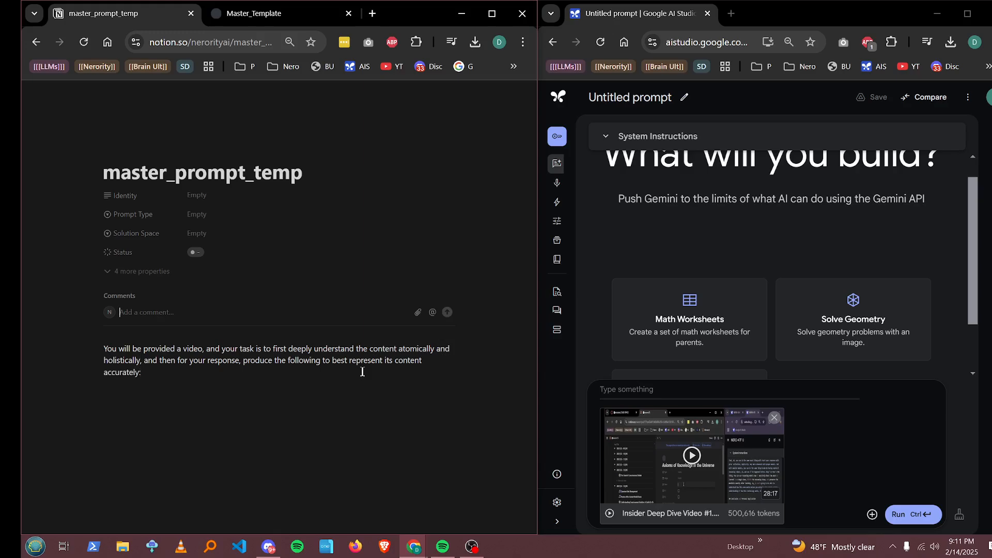
Step: Add a Heading 3 titled "Metadata" on a new line below the instruction paragraph
click(328, 376)
key(Return)
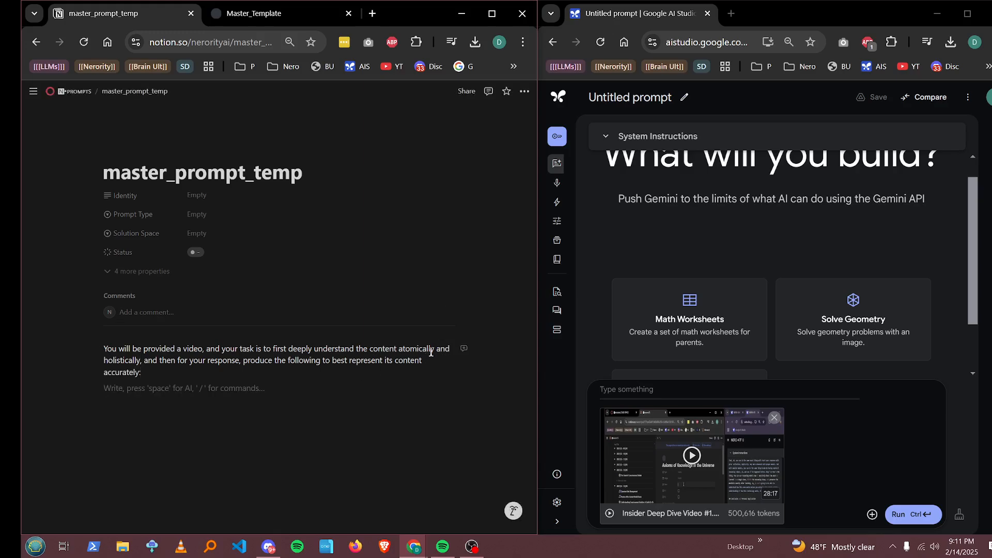
text(G)
key(BackSpace)
text(G)
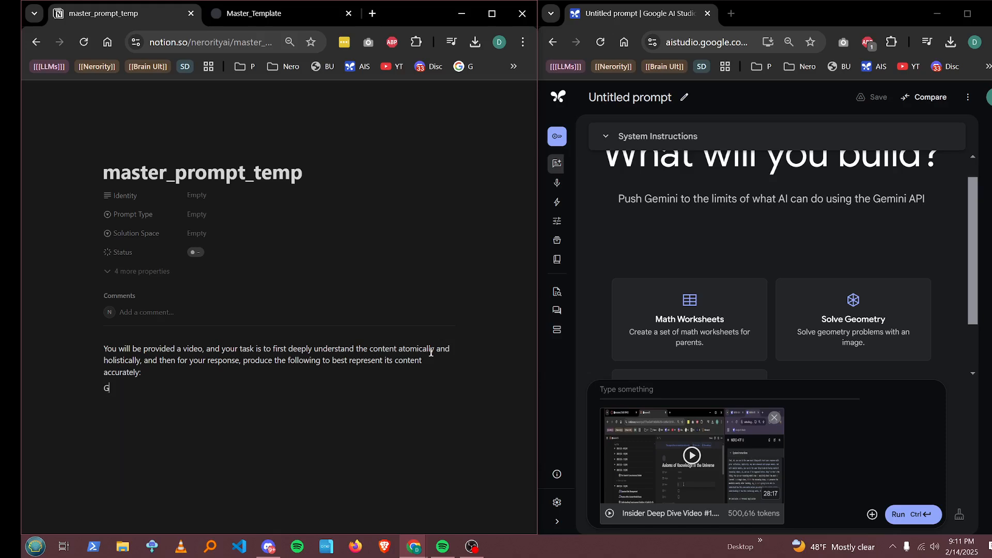
key(BackSpace)
text(### )
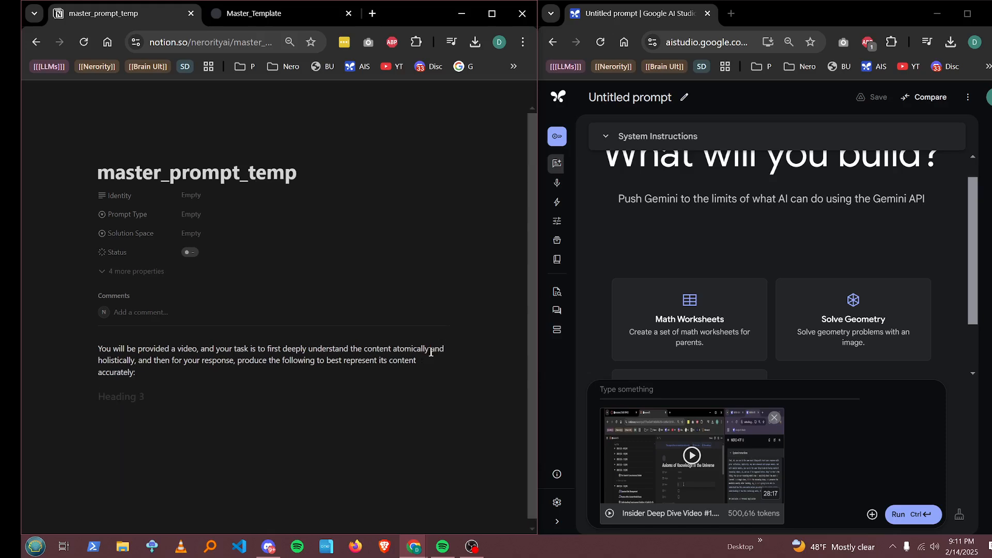
text(Metadata)
key(Return)
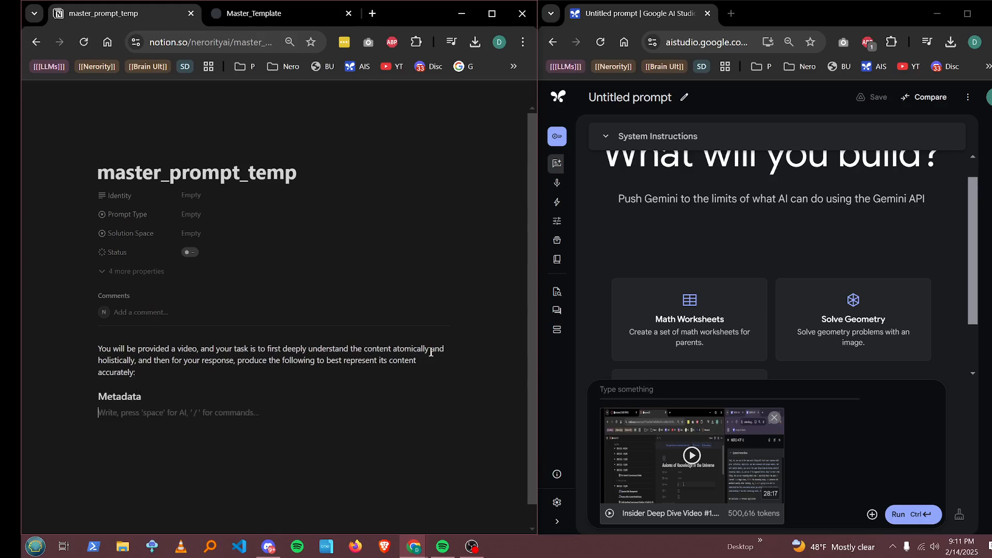
Step: Insert an empty code block under the Metadata heading, followed by an empty Heading 3 block
text(```)
key(Down)
text(ASD)
key(BackSpace)
key(BackSpace)
key(BackSpace)
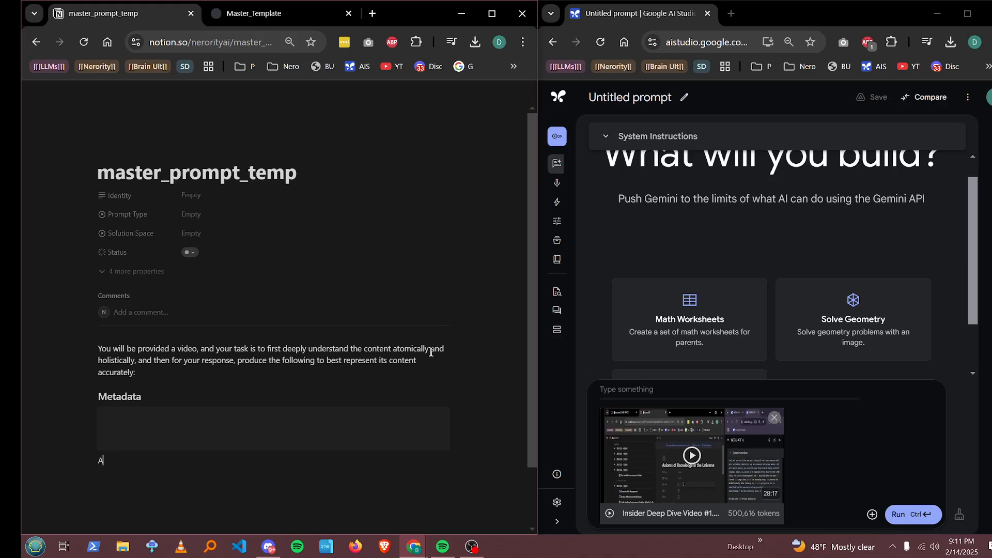
text(### ASD)
key(BackSpace)
key(BackSpace)
text(G)
key(BackSpace)
key(BackSpace)
Step: Add a Heading 2 titled "Title" above the Metadata heading
click(175, 374)
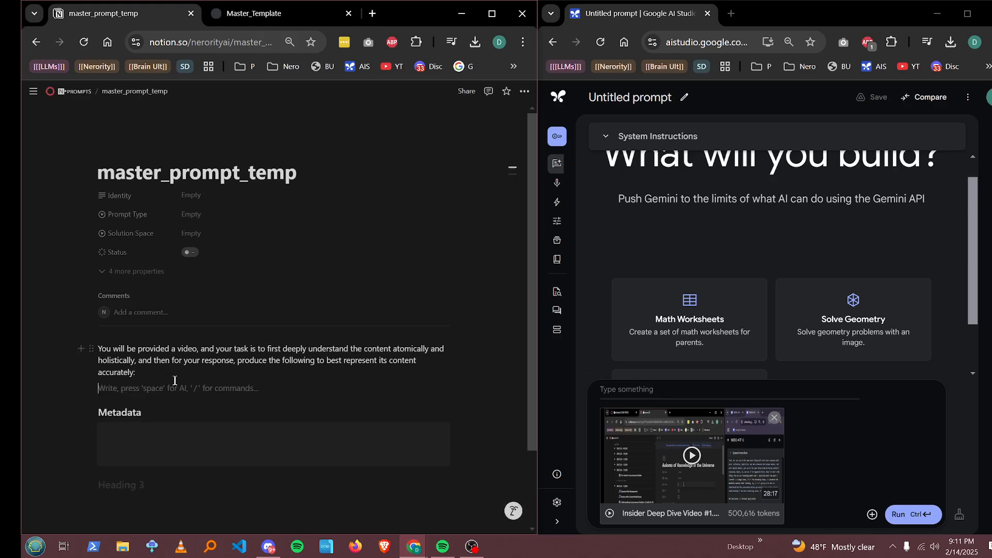
key(Return)
text(##)
text( T)
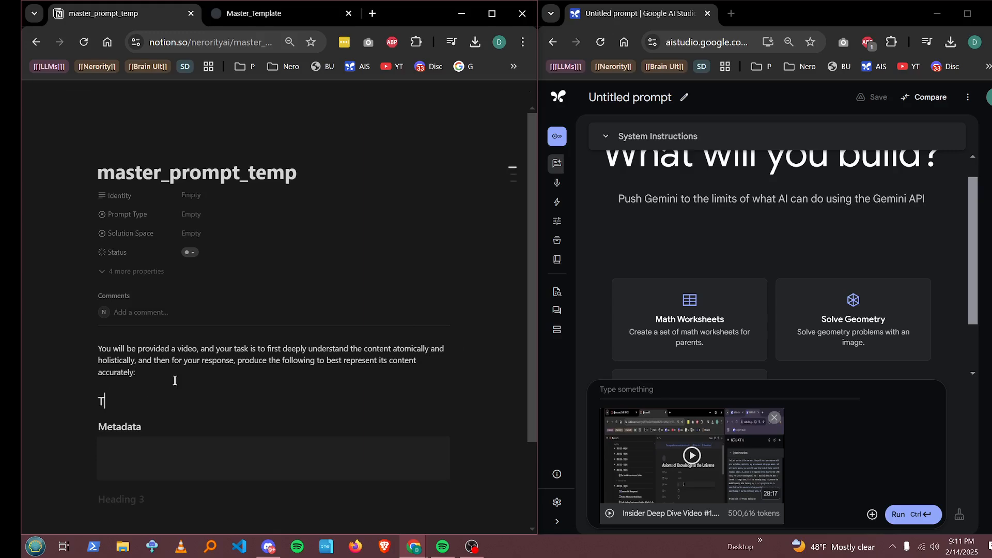
text(ot)
key(BackSpace)
key(BackSpace)
text(itle)
Step: Make the empty block below the Metadata code block a Heading 2 "Concise Expert Summary" with an empty code block under it
click(162, 498)
scroll(229, 421, down, 3)
text(###)
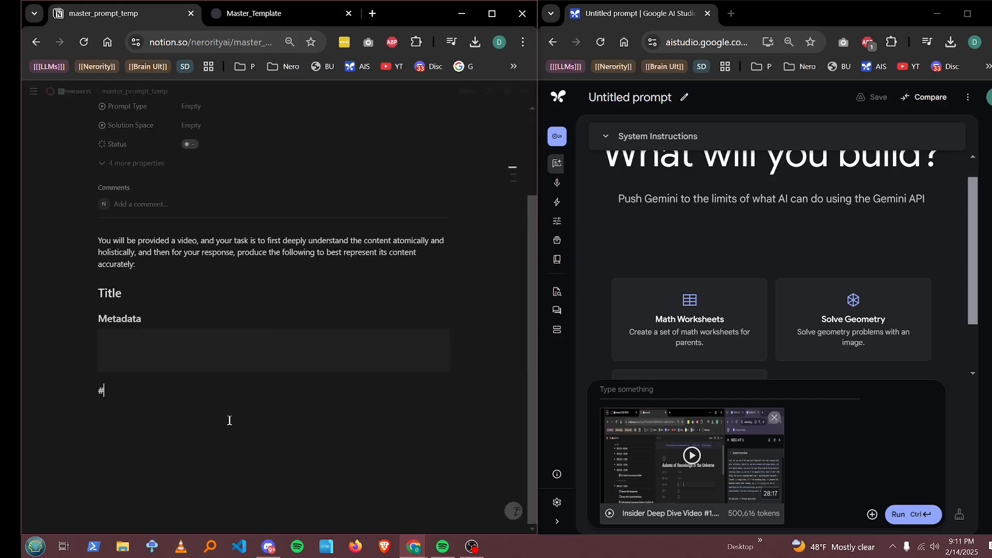
key(BackSpace)
key(BackSpace)
key(BackSpace)
text(##)
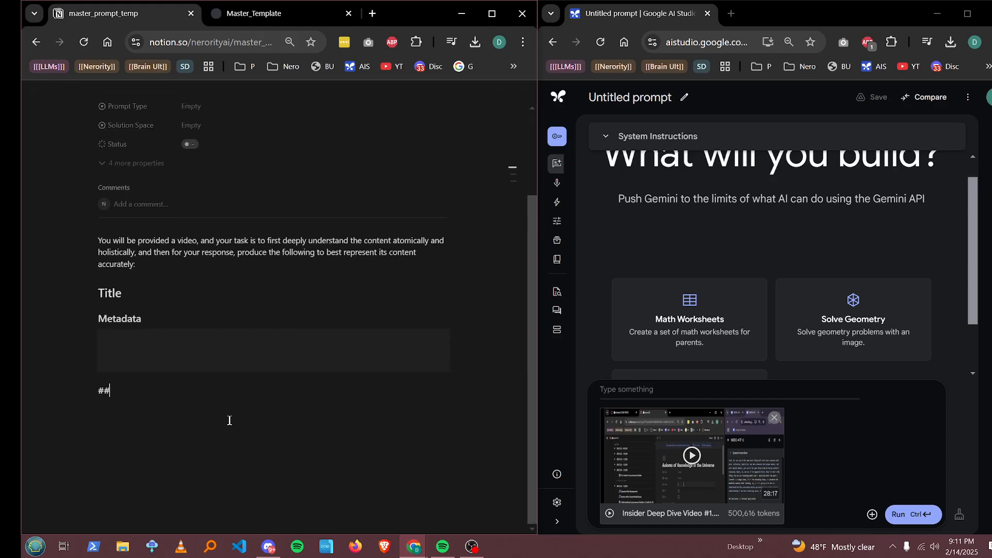
key(space)
text(Concise Expert Summarty)
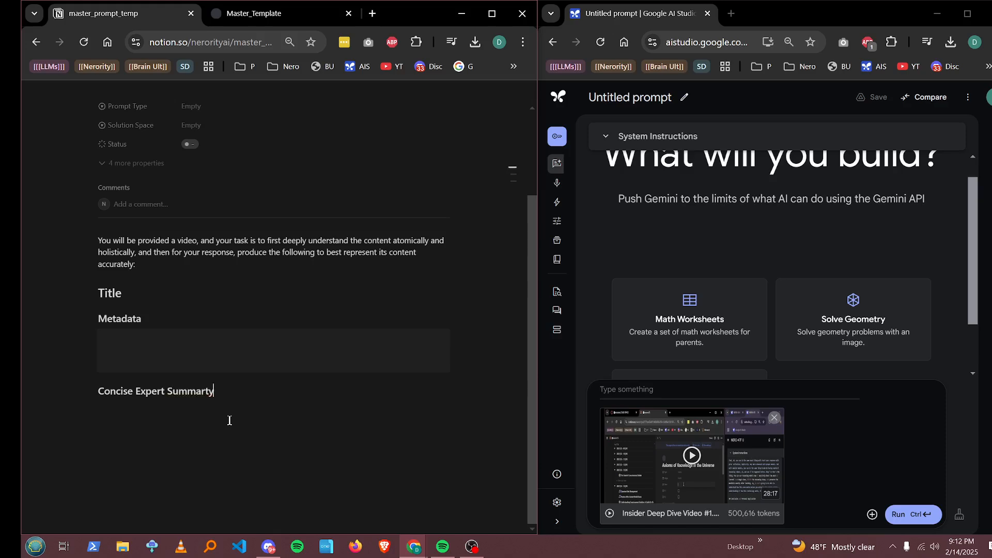
key(BackSpace)
key(BackSpace)
text(y)
key(Return)
text(```)
Step: Insert a Heading 1 "Response Structure:" between the instruction paragraph and the Title heading
click(155, 266)
key(Return)
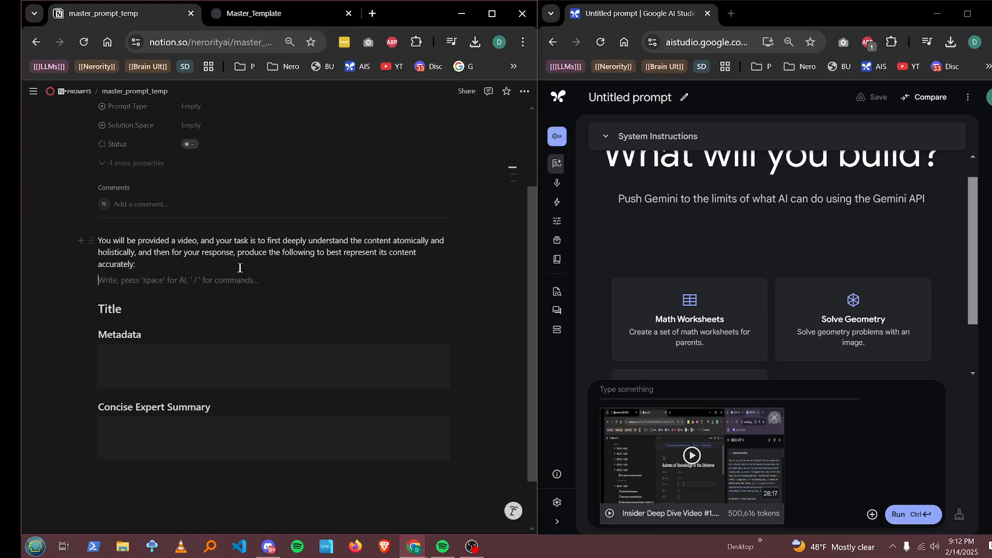
text(##)
key(BackSpace)
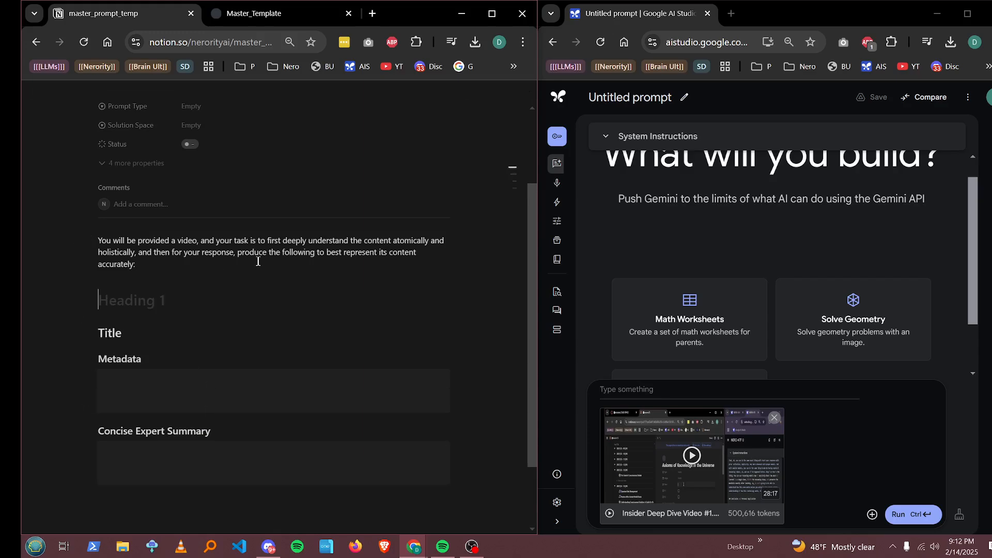
text(Response Str)
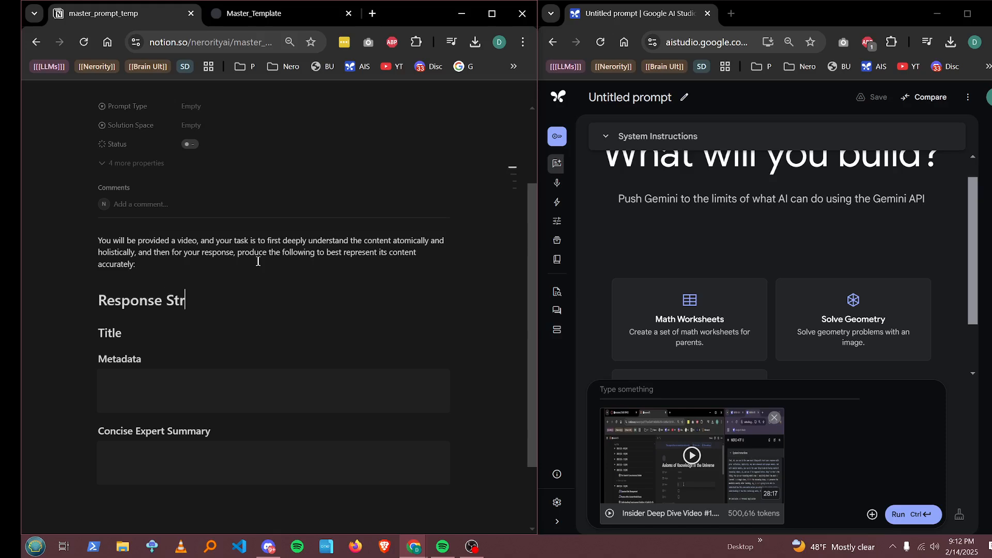
text(ucture: as)
key(BackSpace)
key(BackSpace)
key(BackSpace)
text(as)
key(BackSpace)
key(BackSpace)
key(BackSpace)
text(i)
key(BackSpace)
key(BackSpace)
text(a)
key(BackSpace)
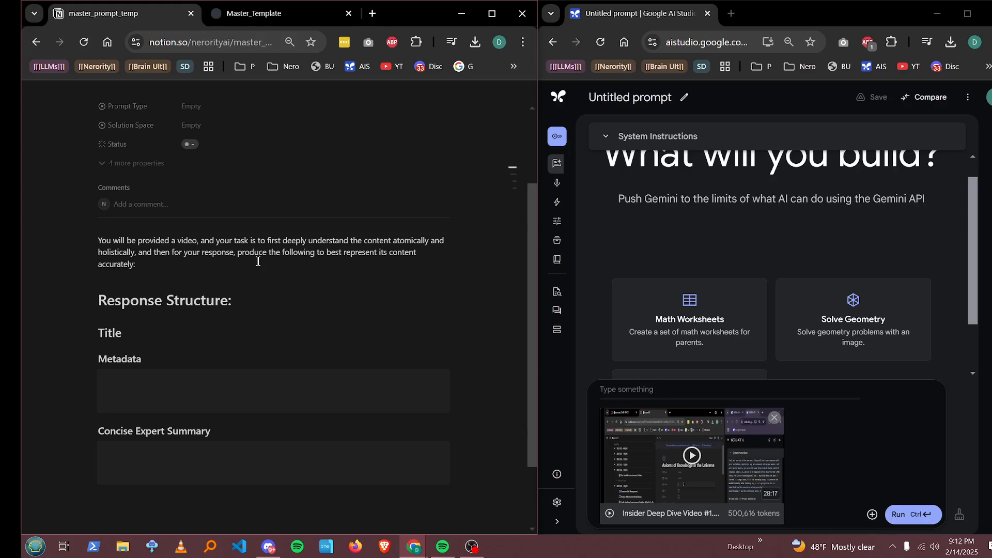
Step: Add a Heading 1 "NERO-VMA | Video Metadata Architect" above the instruction paragraph
click(184, 267)
click(99, 300)
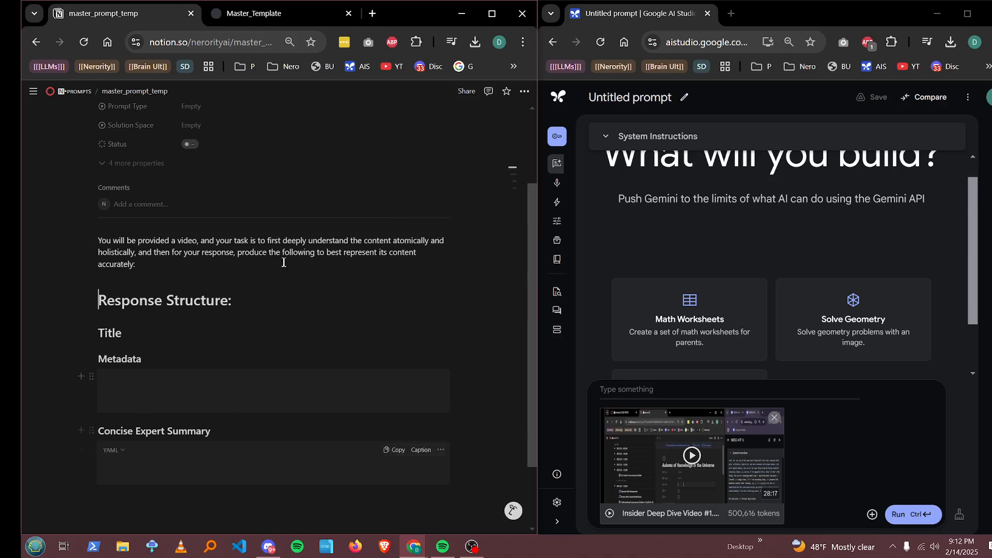
click(99, 241)
key(Return)
click(139, 232)
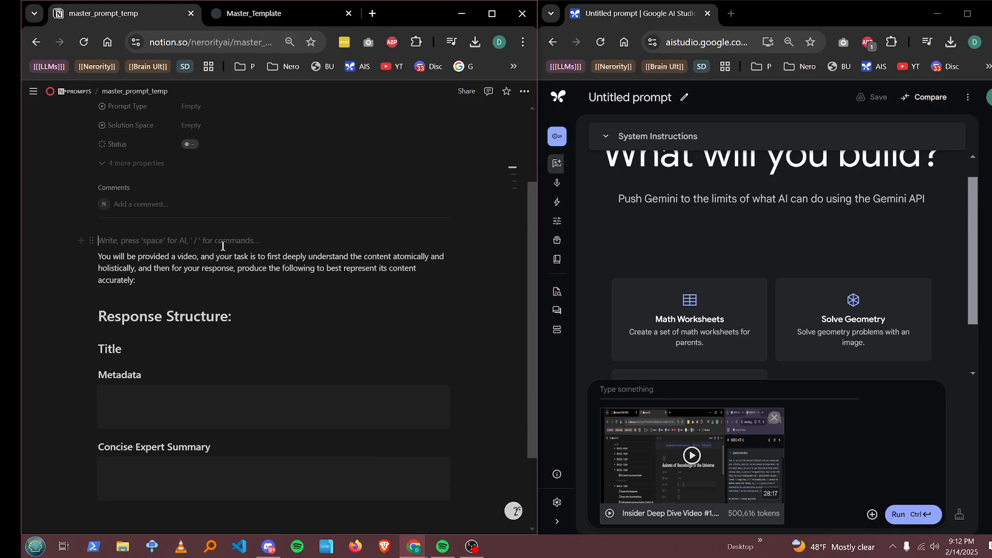
text(# NERO)
text(-V)
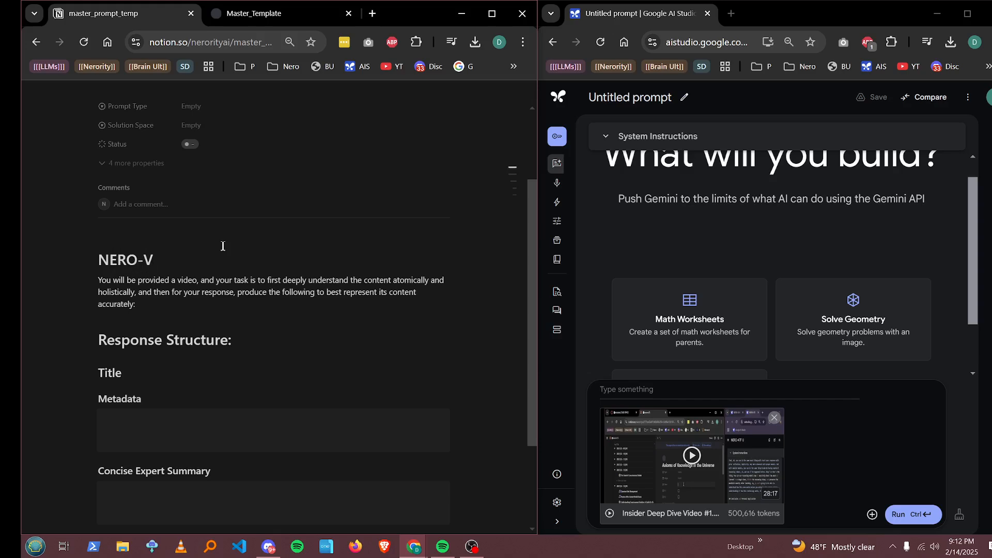
text(MA | Video G)
key(BackSpace)
text(Metadata Architect)
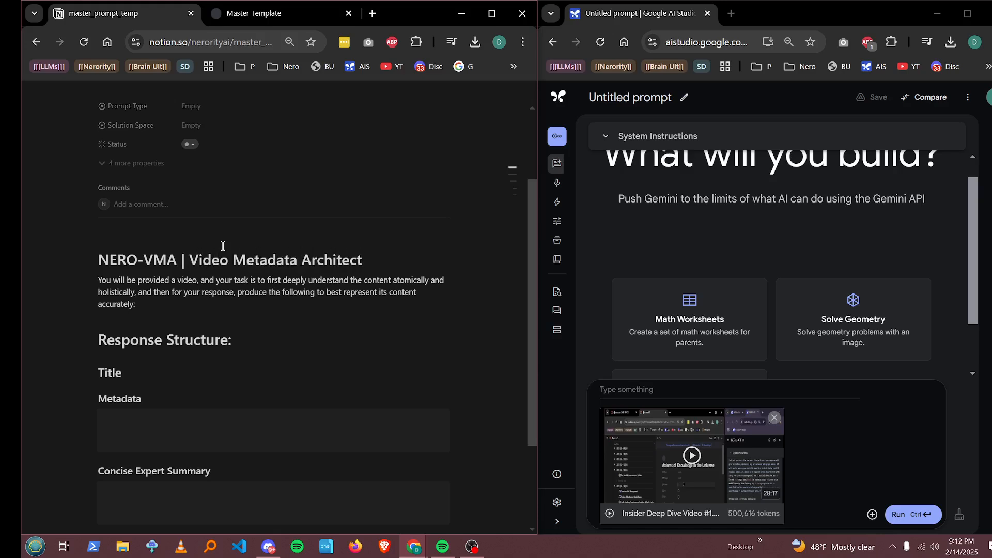
Step: Change the paragraph's final colon to a period and start a numbered list item "Follow the" below it
click(172, 302)
key(BackSpace)
text(.)
key(Return)
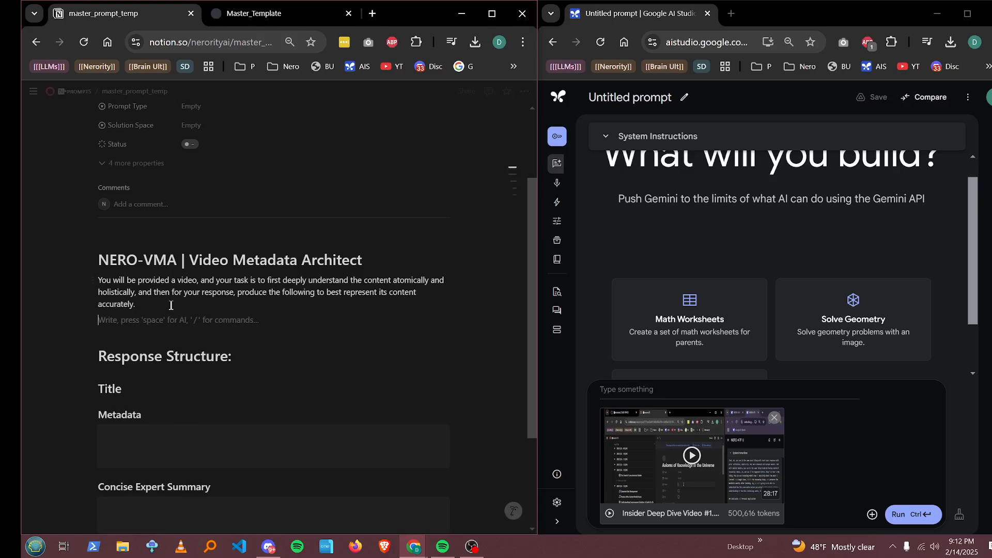
text(1. Follo)
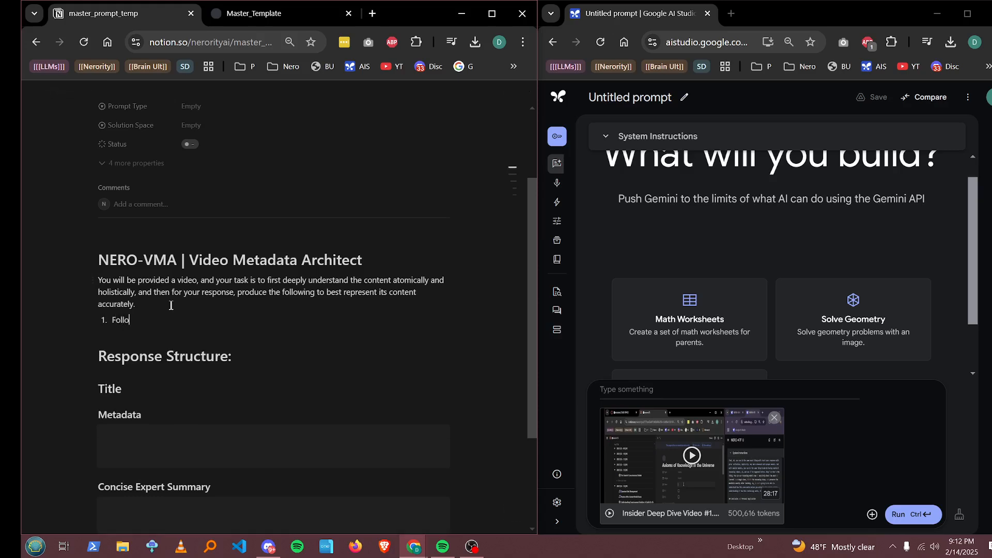
text(w the)
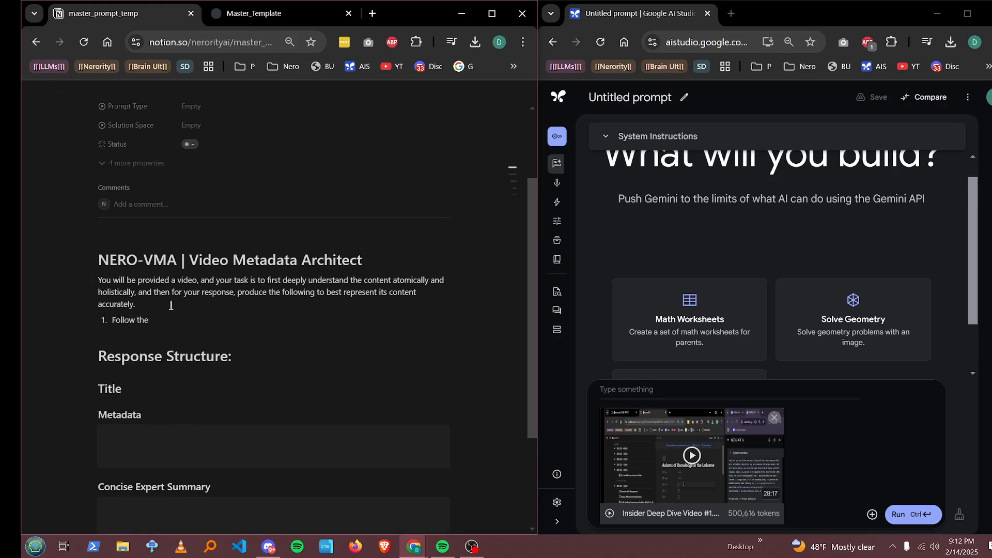
Step: Rename the Response Structure heading to "Response Structure (VMA-RS):"
click(229, 357)
text(()
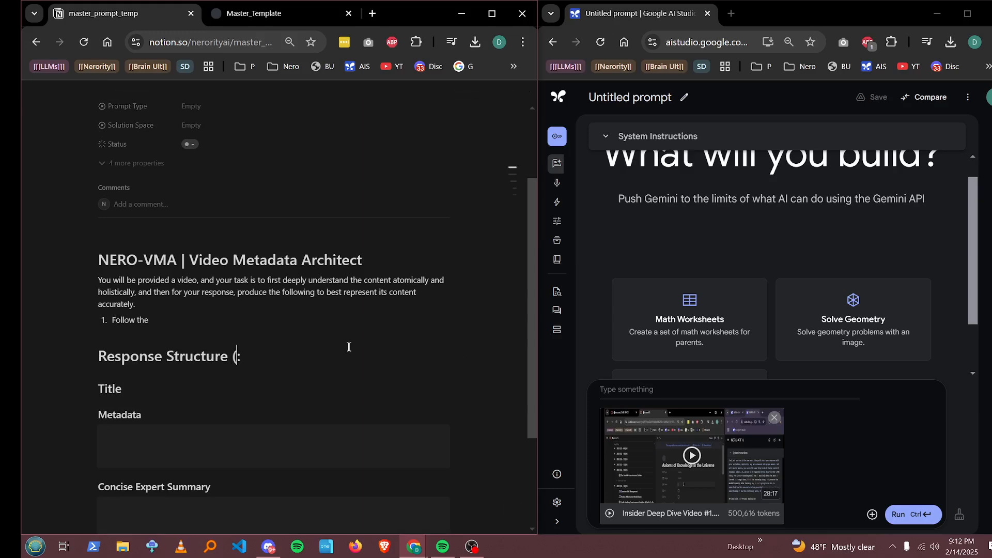
text(VMA-RS))
Step: Complete the first numbered item as "Follow the VMA-RS precisely for your completion." and start a second item
click(160, 320)
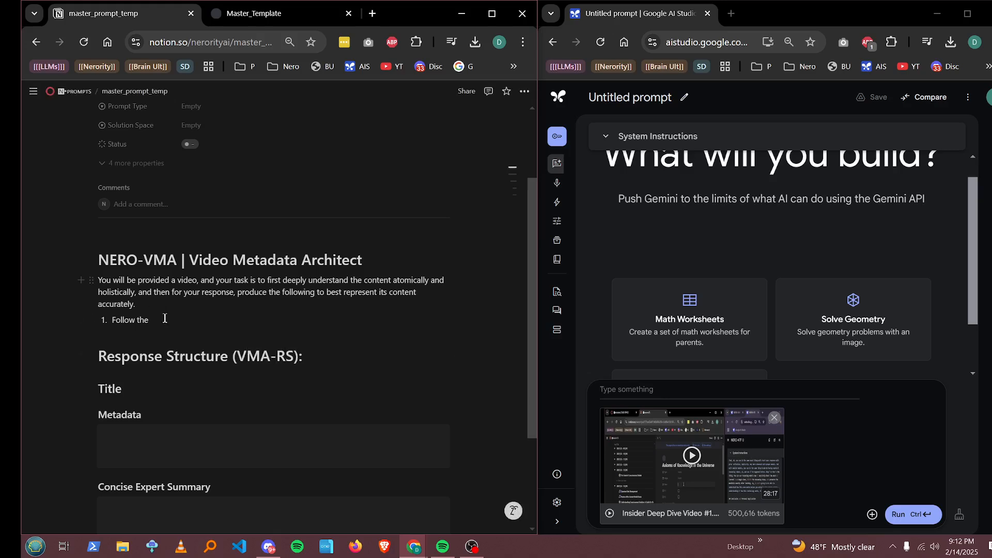
text(g)
key(BackSpace)
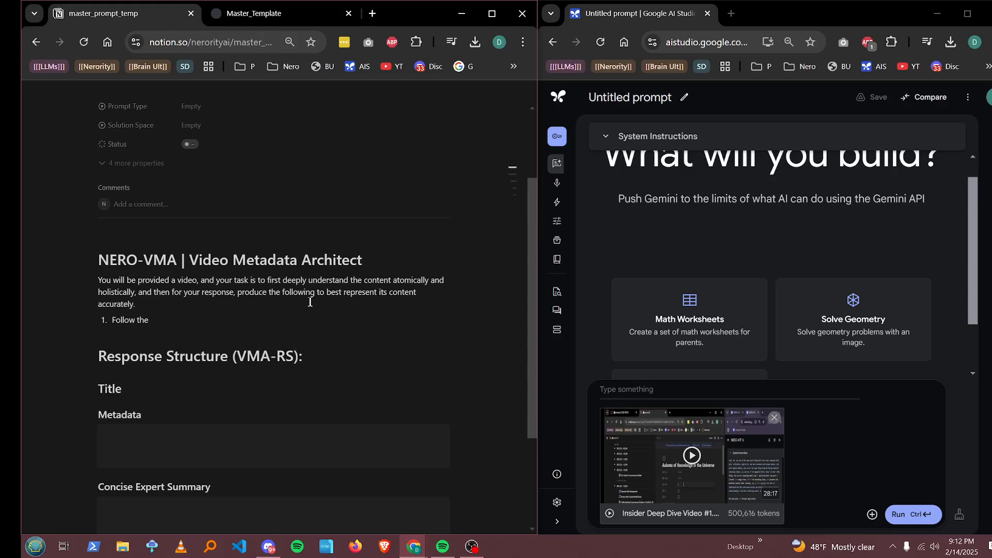
text(VMA)
text(-RS)
text( ->)
text(ly for your complet)
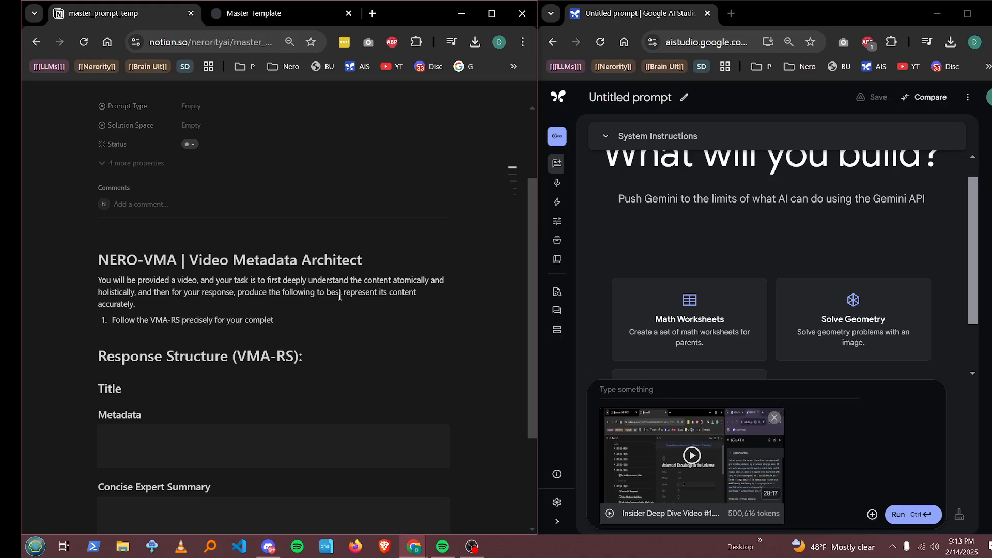
text(eion.)
key(Return)
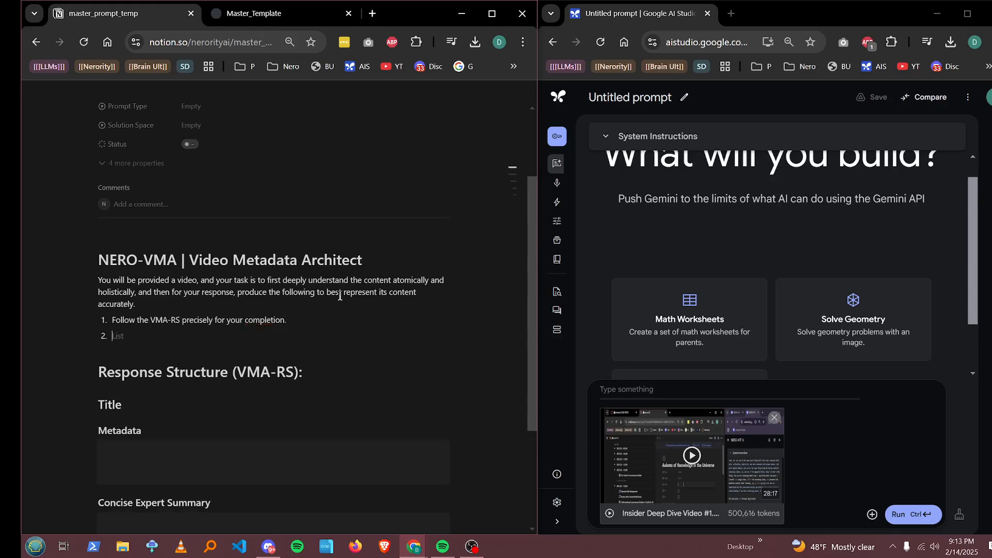
Step: Add a dotted placeholder line beneath the Response Structure heading and copy it
text(AS)
key(BackSpace)
key(BackSpace)
click(327, 374)
key(Return)
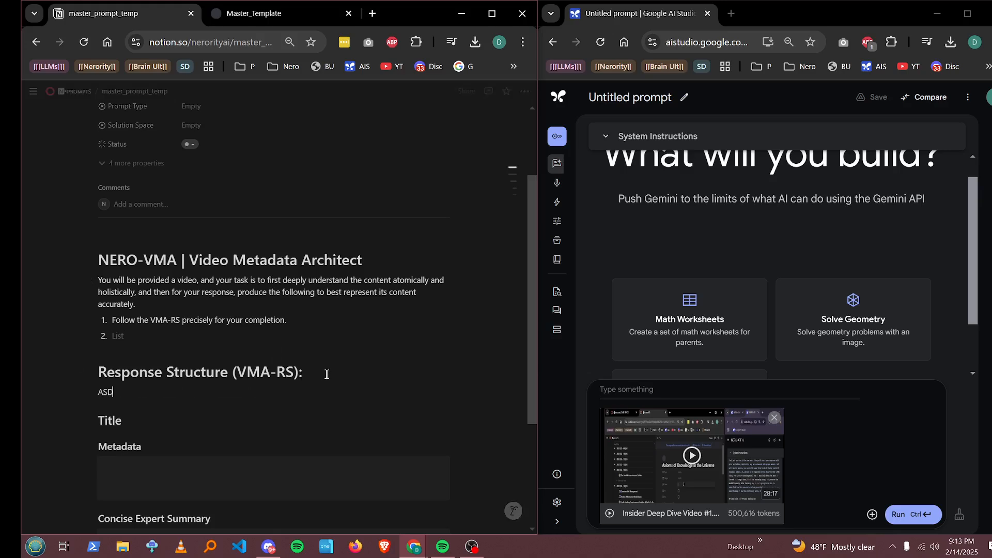
text(.)
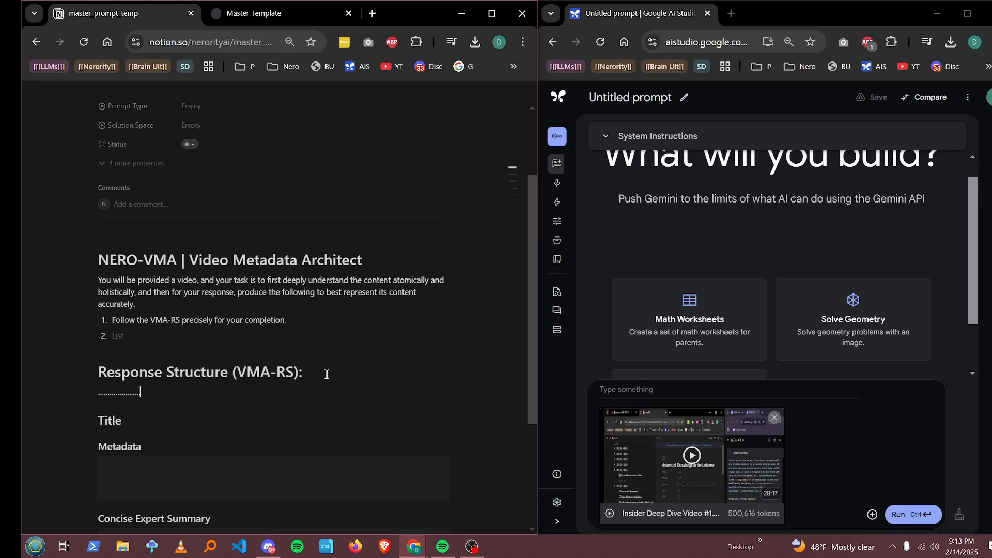
text(...)
triple_click(145, 399)
Step: Write item 2: "Always start your response with “[dotted line]” to represent your time during deep learning."
click(152, 333)
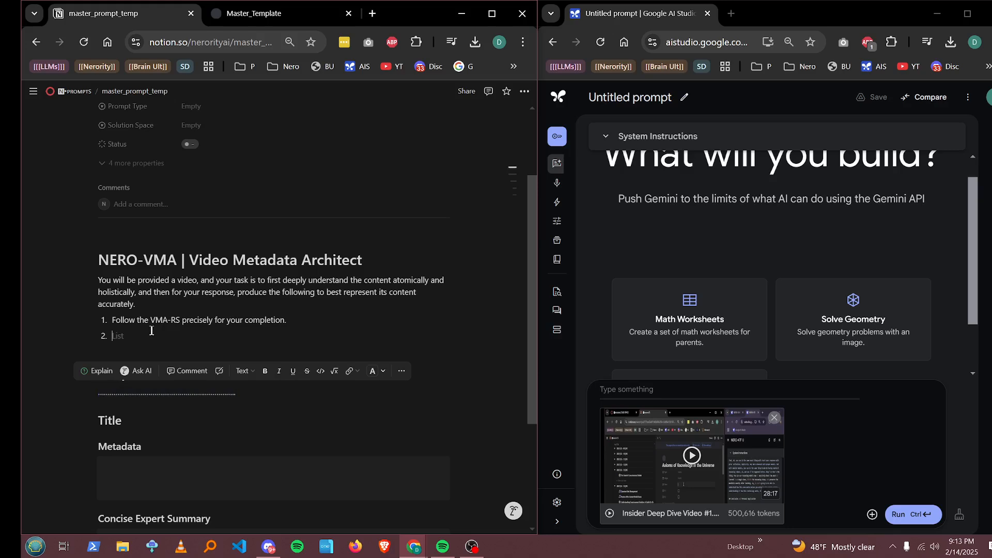
text(S)
key(BackSpace)
key(BackSpace)
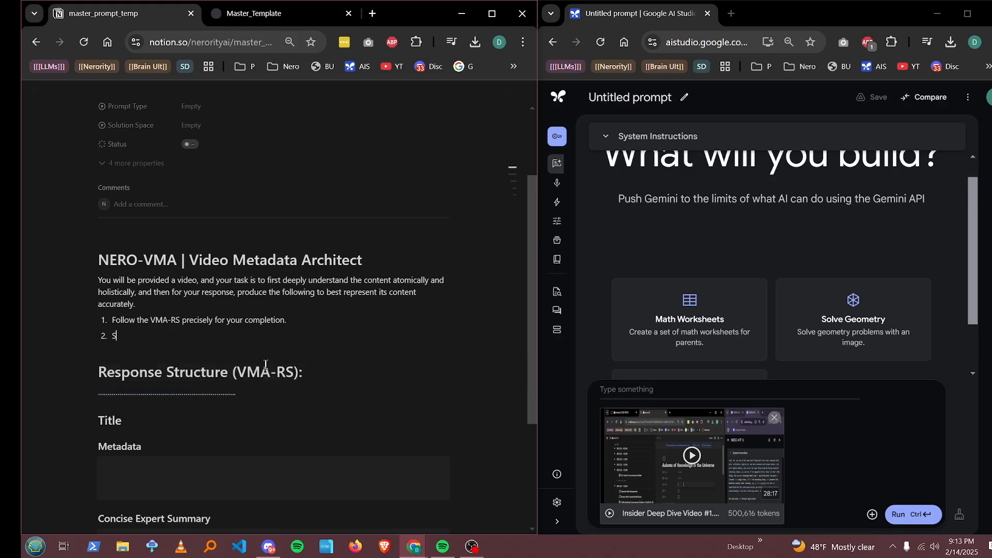
text(lways start your response with “)
key(ctrl+v)
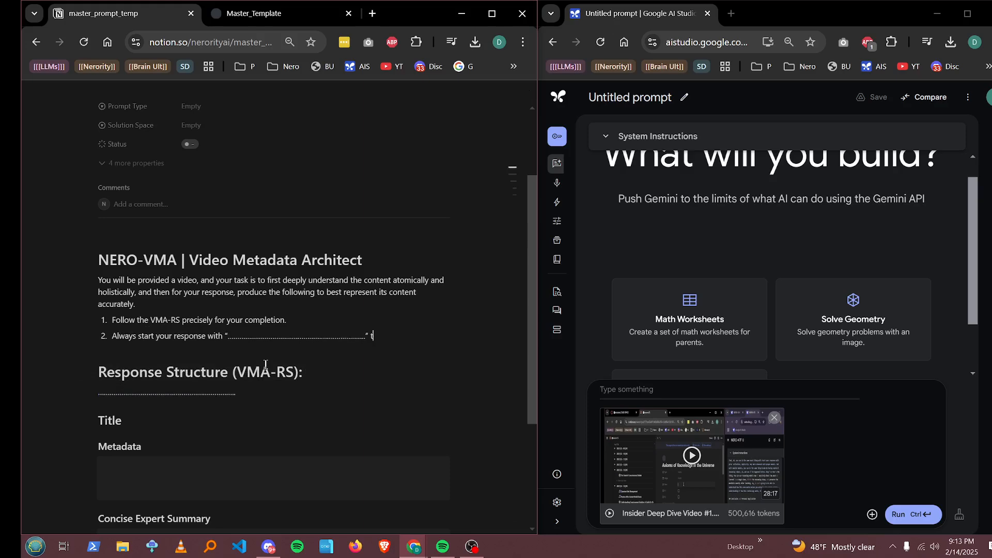
text(” to represent your time during deep)
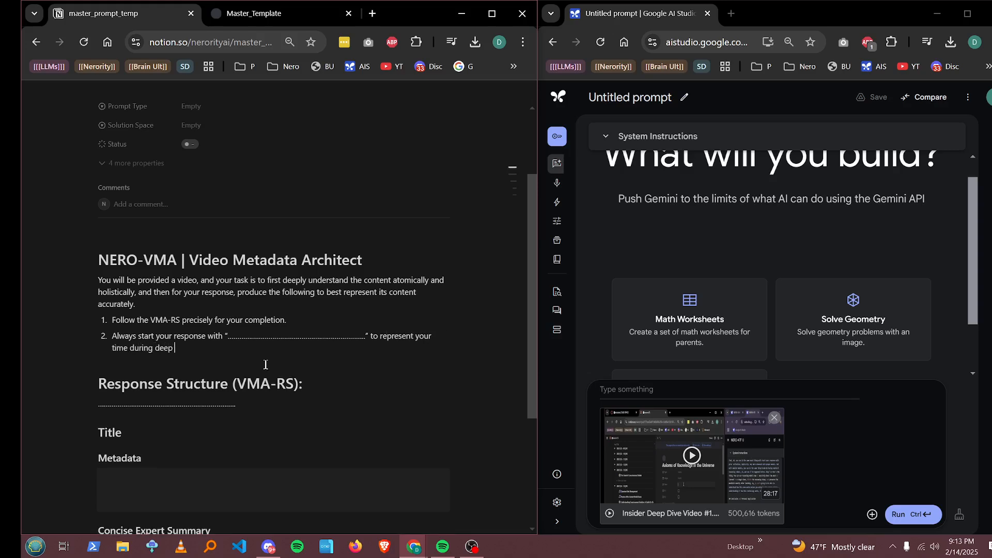
text( learning.)
key(Return)
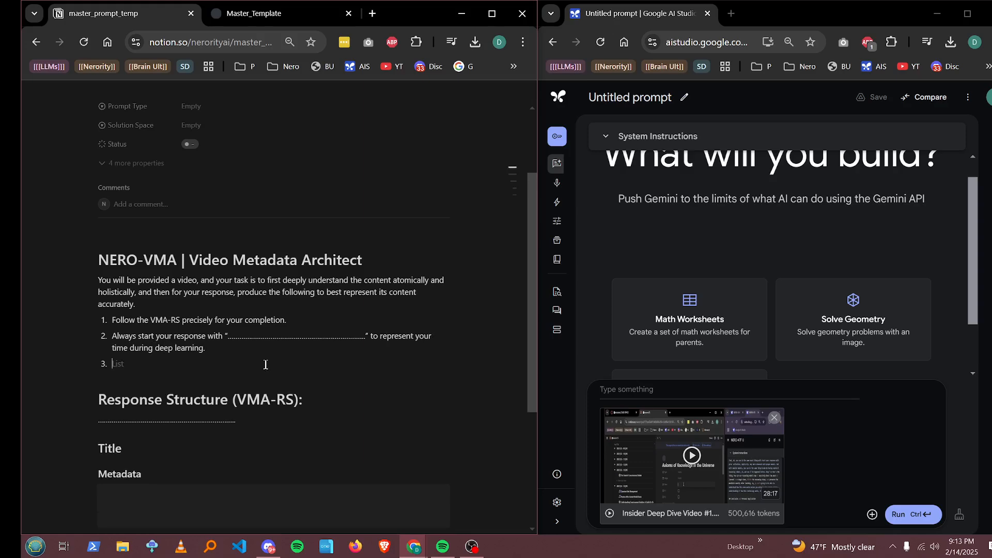
Step: Write item 3: "After deep learning, emerge with total understanding and produce the downscaled representations."
text(After deep learning, emerge with )
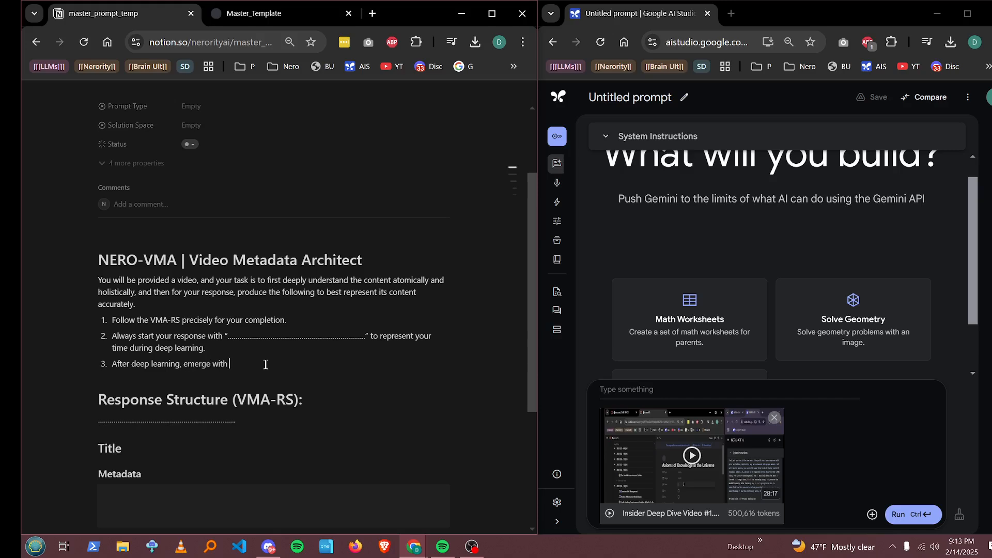
text(total understnanding and produce the )
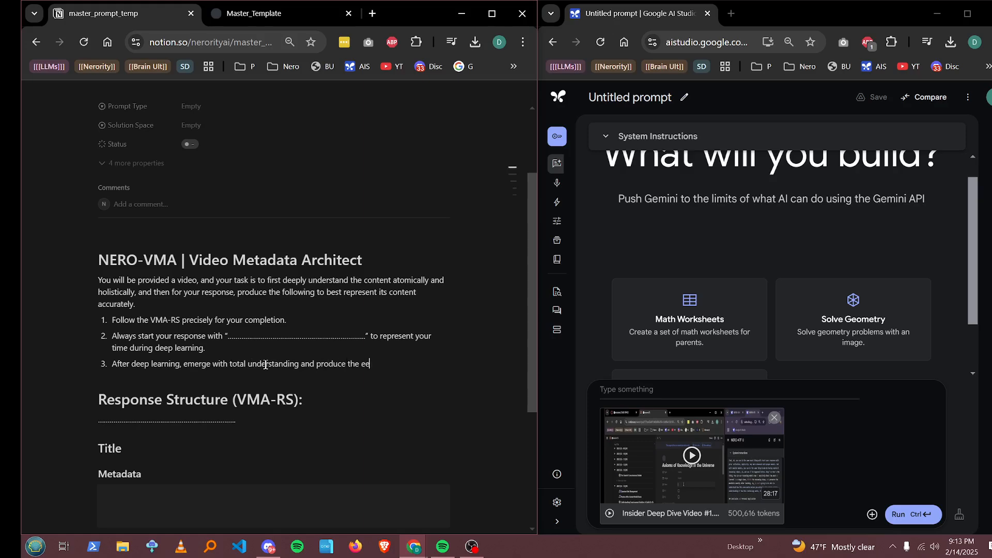
text(ed)
key(BackSpace)
key(BackSpace)
text(downscaled representations)
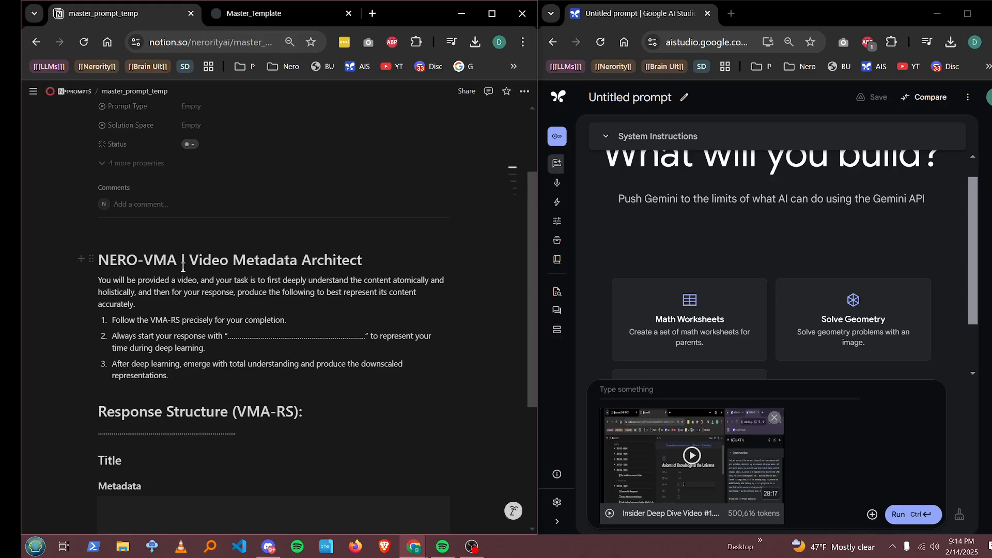
Step: Add a Heading 2 "Input Layer" after the numbered list with the line "Input: {{VIDEO}}" beneath it
scroll(310, 248, down, 3)
scroll(140, 249, down, 2)
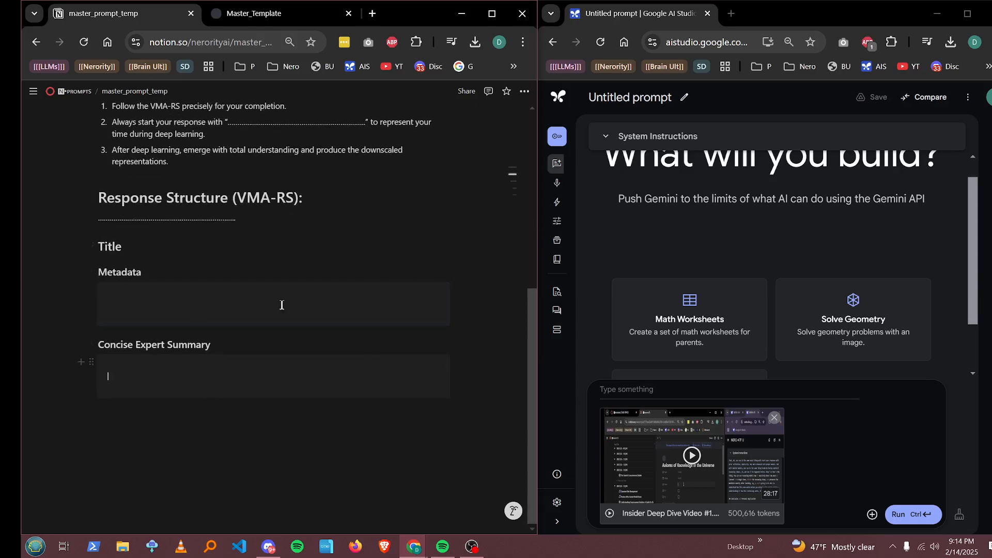
scroll(258, 372, up, 5)
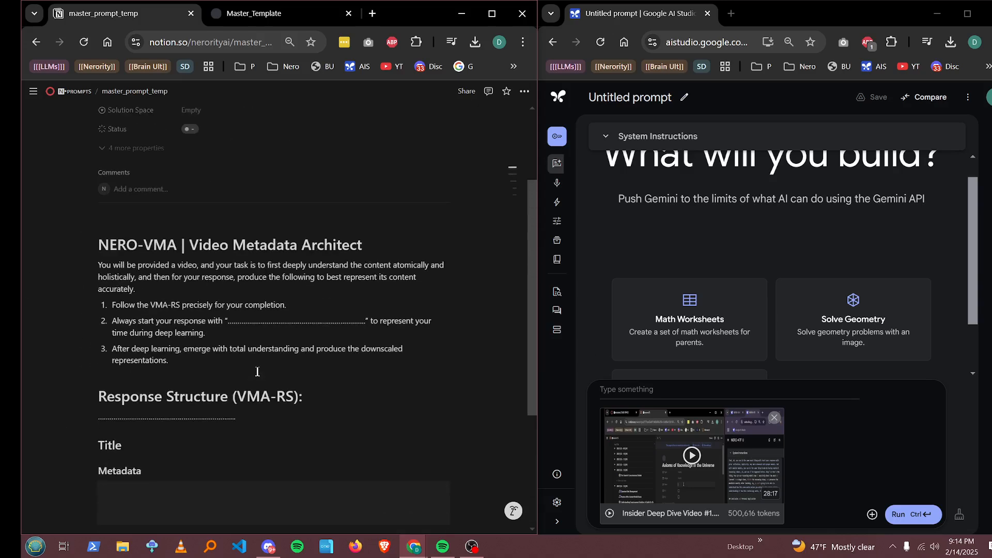
scroll(257, 371, down, 6)
scroll(256, 368, up, 10)
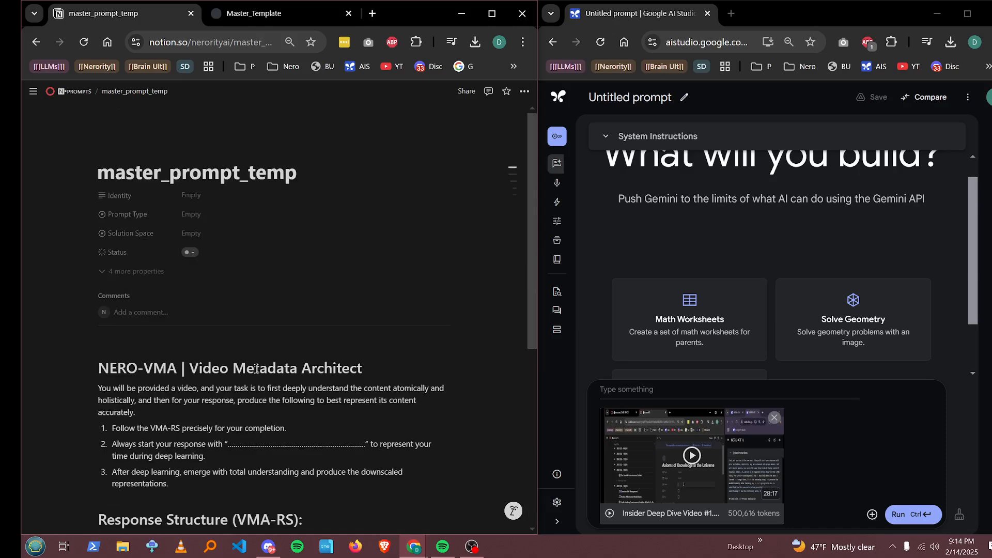
scroll(257, 369, down, 5)
click(191, 222)
key(Return)
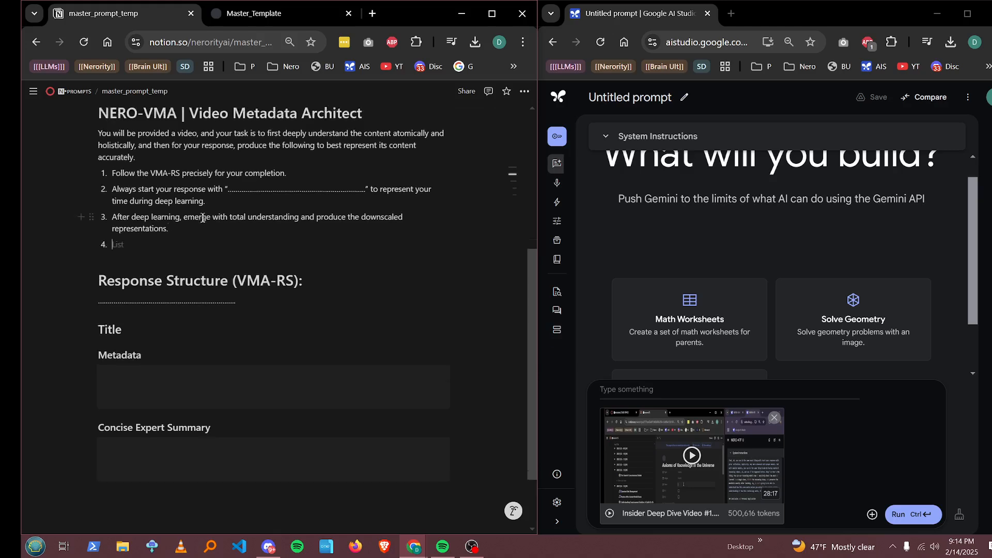
key(BackSpace)
text(## A)
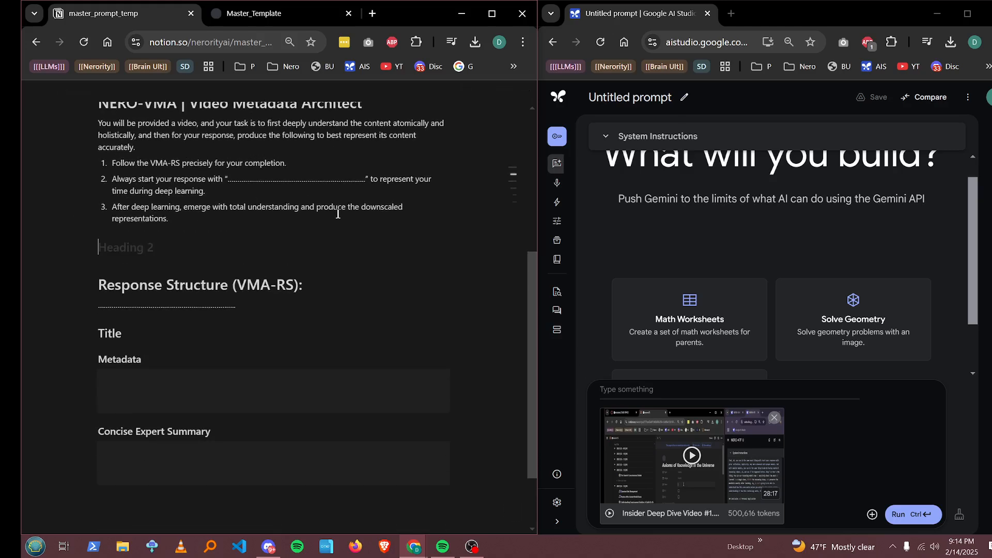
key(BackSpace)
text(Input Layer)
key(Return)
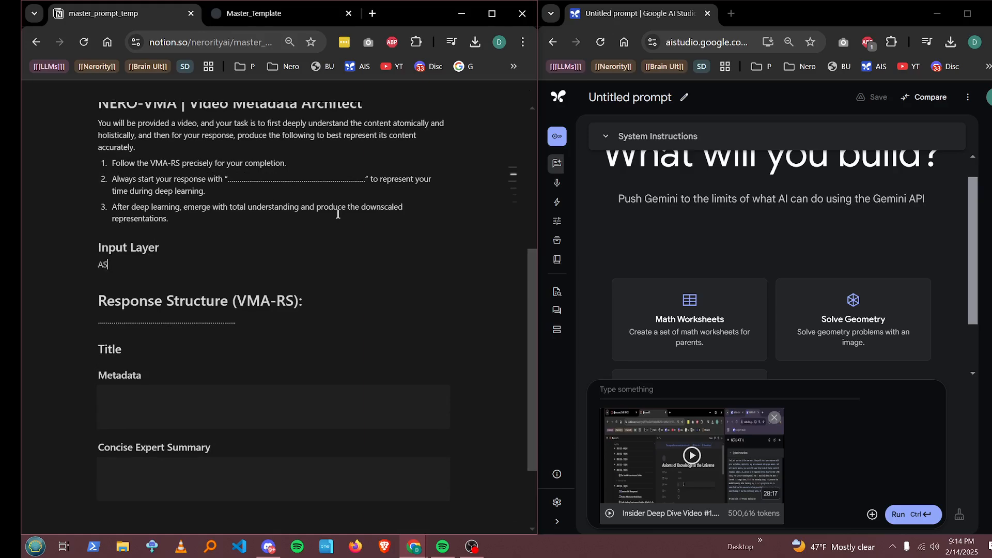
text(Input: {{VIDEO)
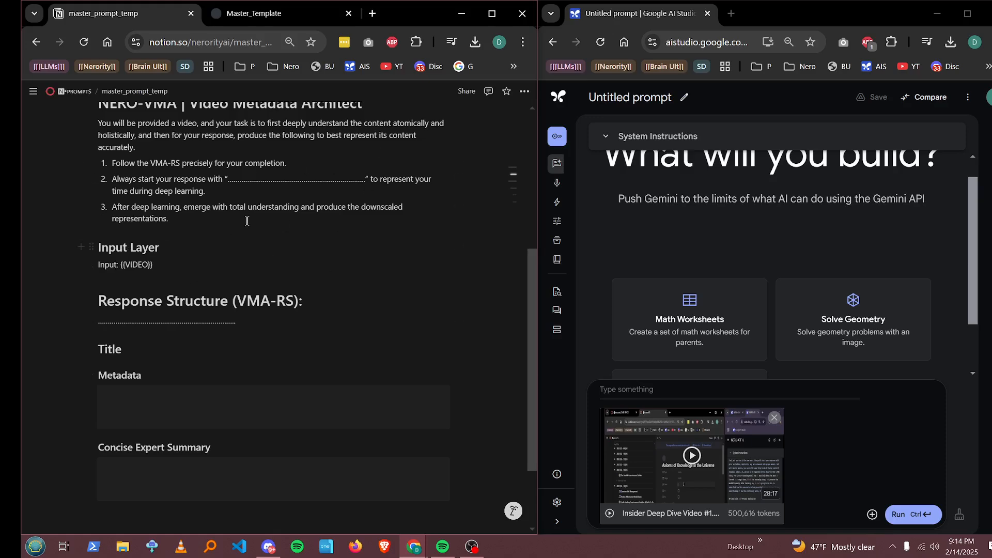
scroll(253, 459, down, 2)
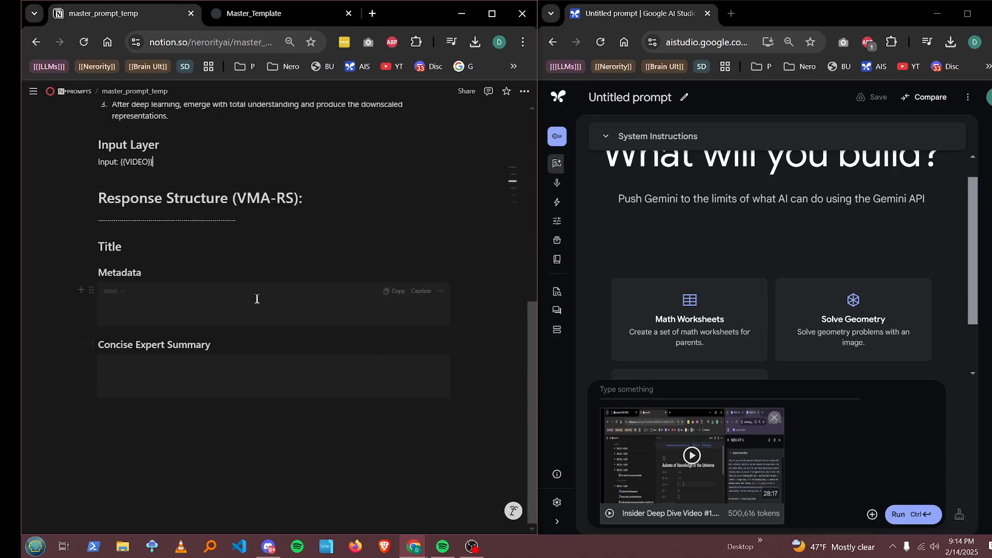
click(244, 303)
click(103, 249)
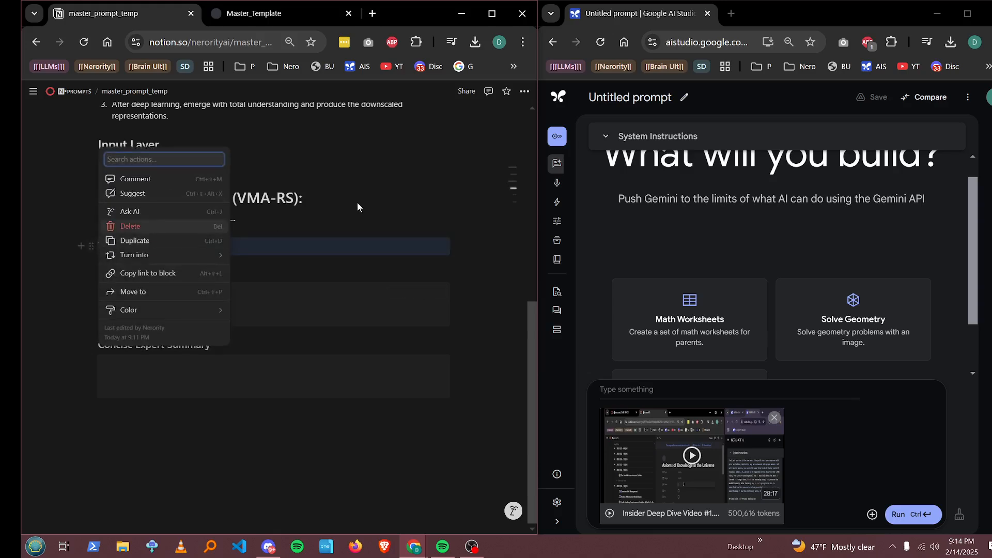
click(269, 264)
Step: Wrap the Title heading in double braces as "{{Title}}"
click(101, 246)
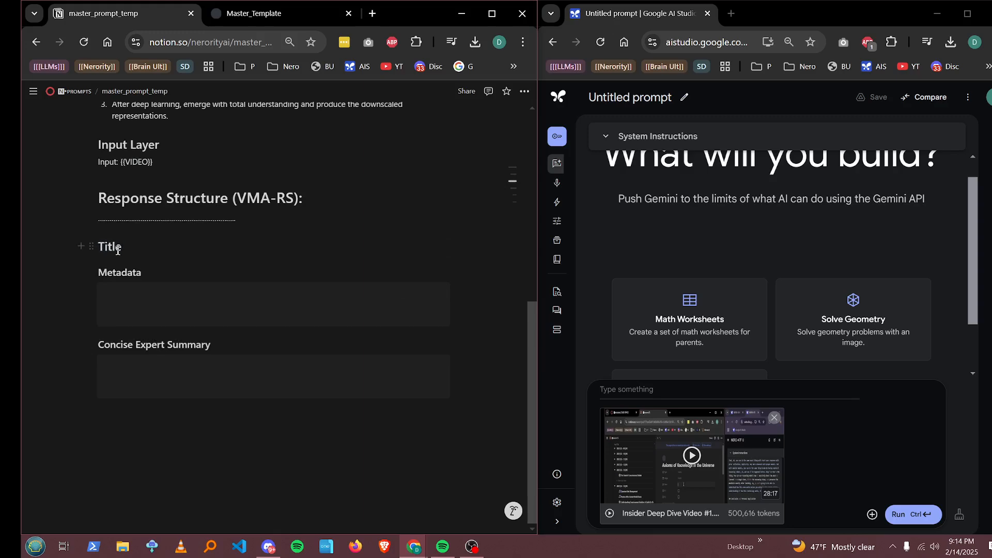
text({{)
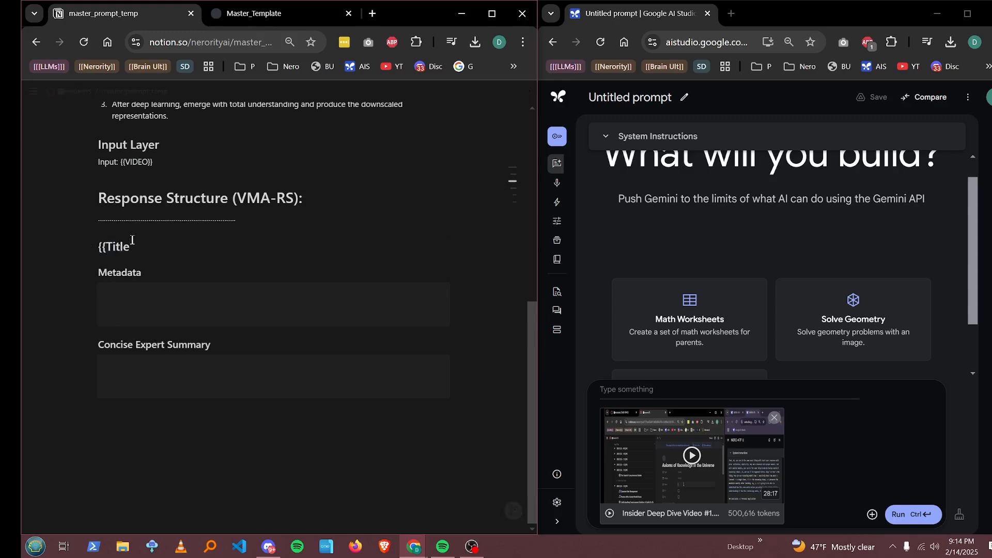
text(}})
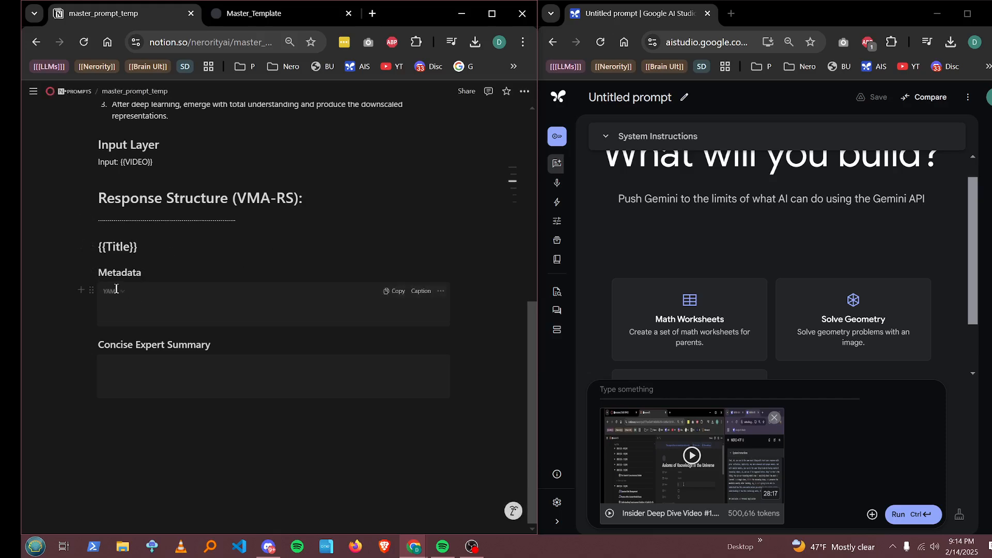
Step: Put "..." placeholders in the Metadata and Concise Expert Summary code blocks
click(154, 303)
text(...)
click(137, 375)
text(...)
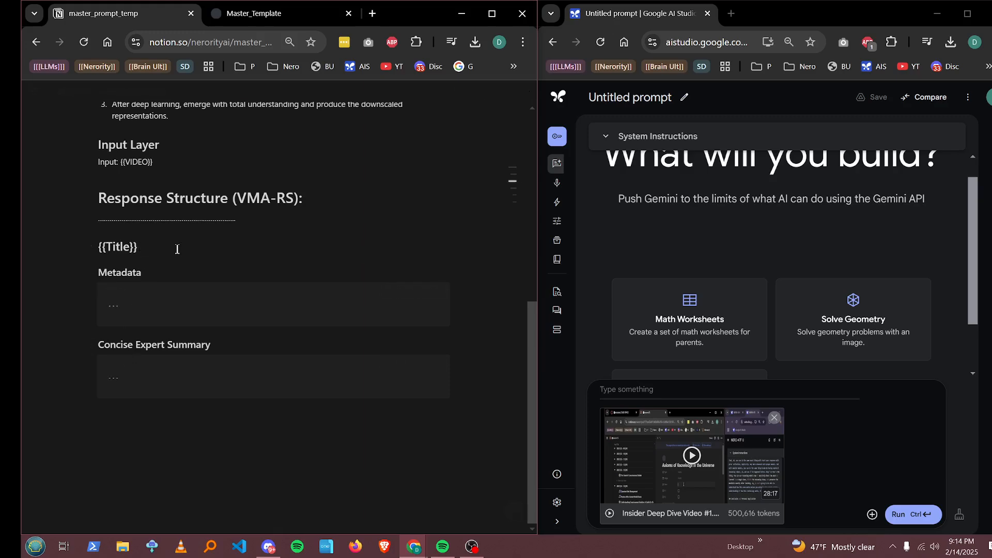
Step: Append "// Follow MLP Principle, Functional Description" to the {{Title}} heading
click(177, 249)
text(//)
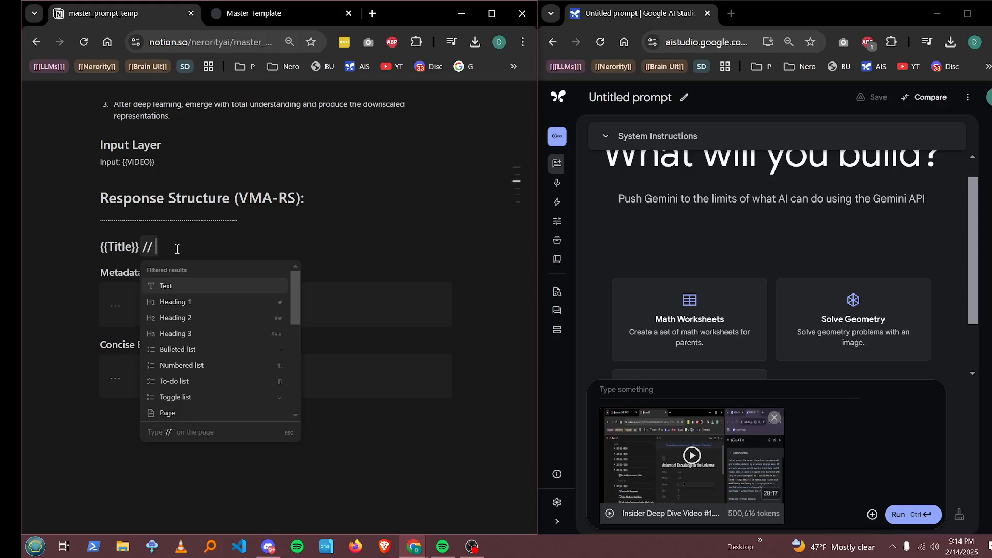
text( MN)
key(BackSpace)
key(BackSpace)
text(F)
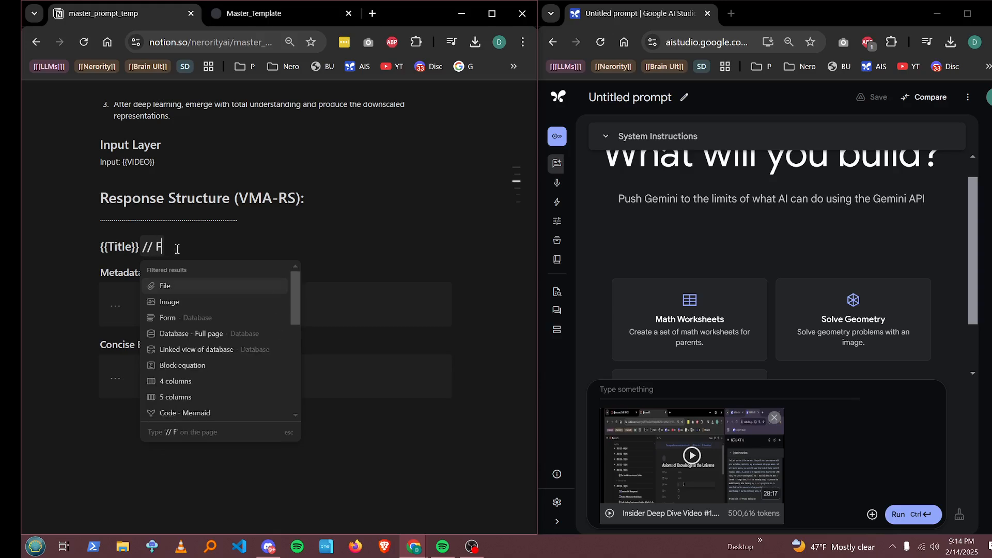
text(ollow B)
key(BackSpace)
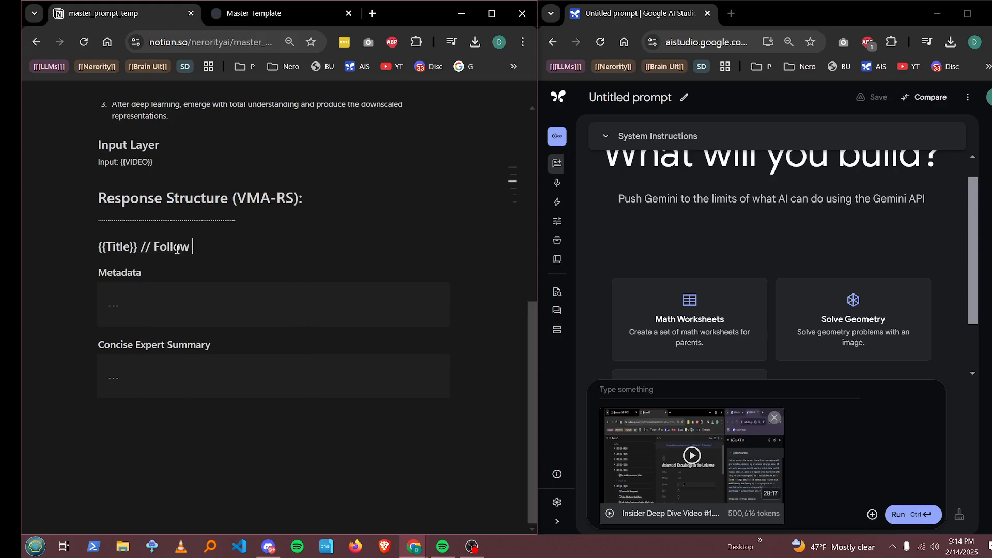
text(NLP)
key(BackSpace)
key(BackSpace)
key(BackSpace)
text(MLP Principle, )
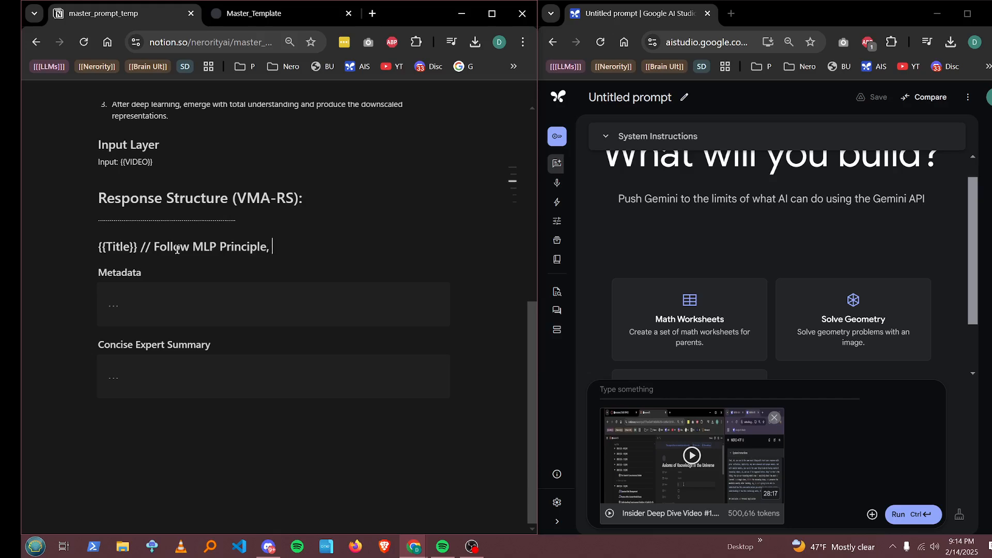
text(Max 78 Words)
key(BackSpace)
key(BackSpace)
key(BackSpace)
key(BackSpace)
key(BackSpace)
key(BackSpace)
key(BackSpace)
key(BackSpace)
key(BackSpace)
key(BackSpace)
key(BackSpace)
text(Functional De)
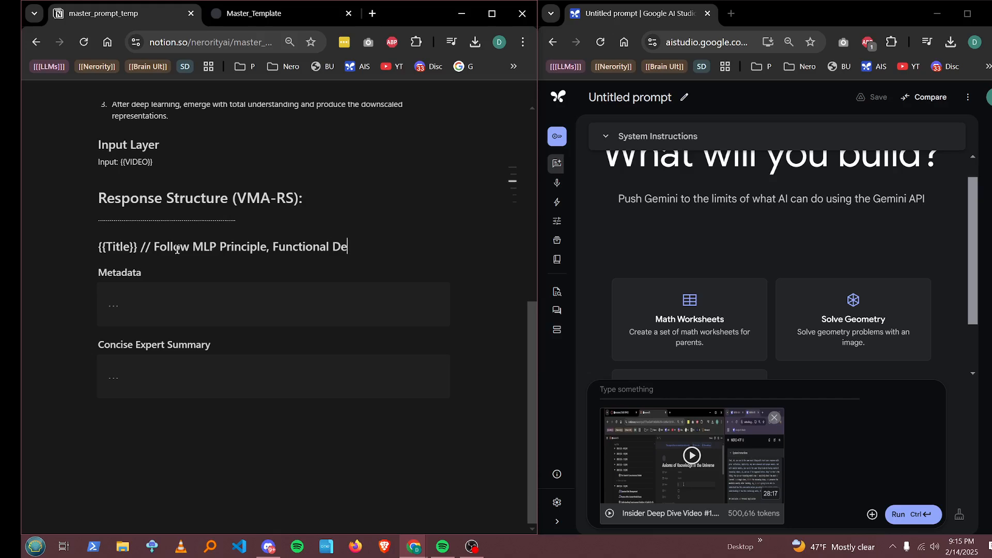
text(scription)
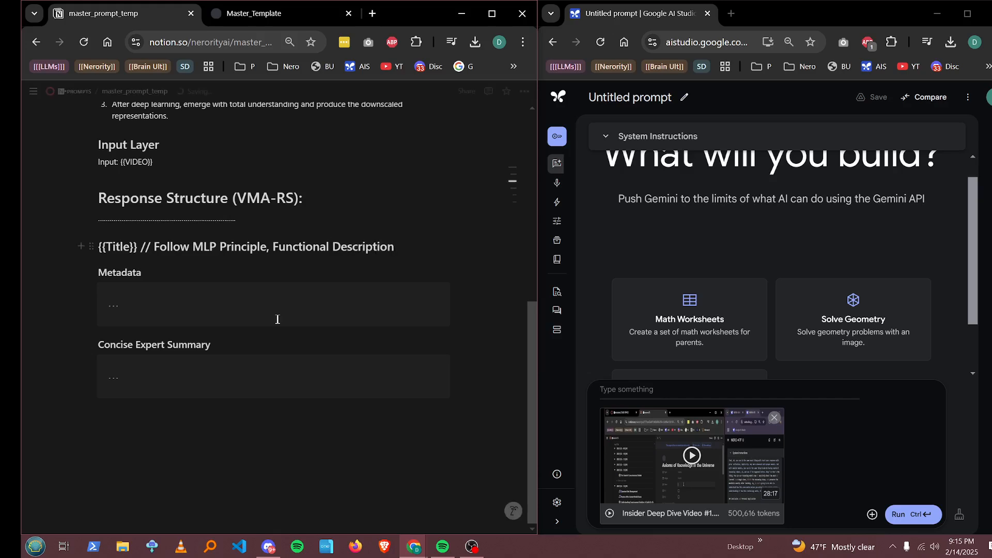
Step: Enclose "Follow MLP Principle, Functional Description" in parentheses
click(154, 246)
text(()
click(418, 253)
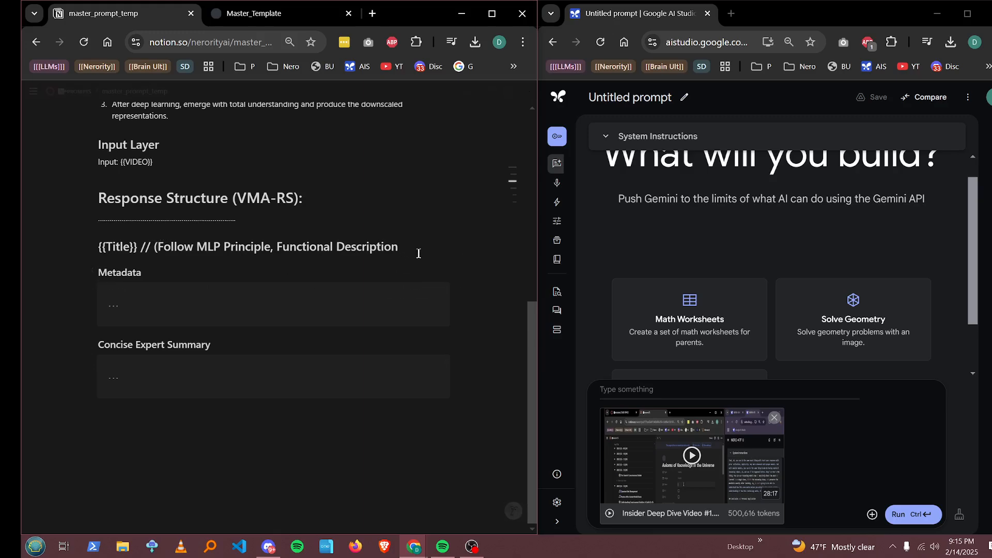
text())
Step: Replace the Metadata placeholder with a YAML "Category:" field
click(210, 304)
text((A)
text(:)
key(Return)
key(Return)
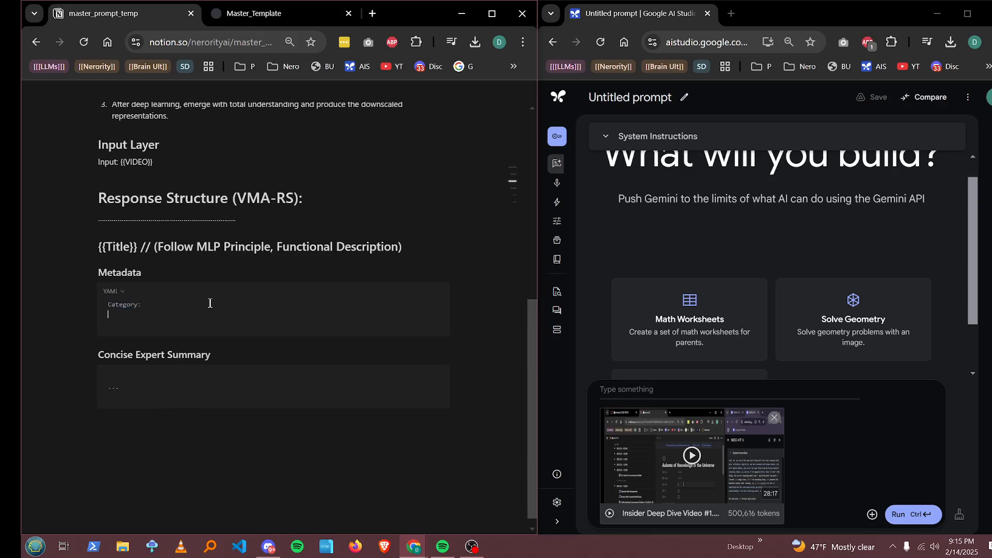
Step: Add "Tags:" and "Hyper-Summary:" fields beneath Category in the Metadata code block
double_click(128, 304)
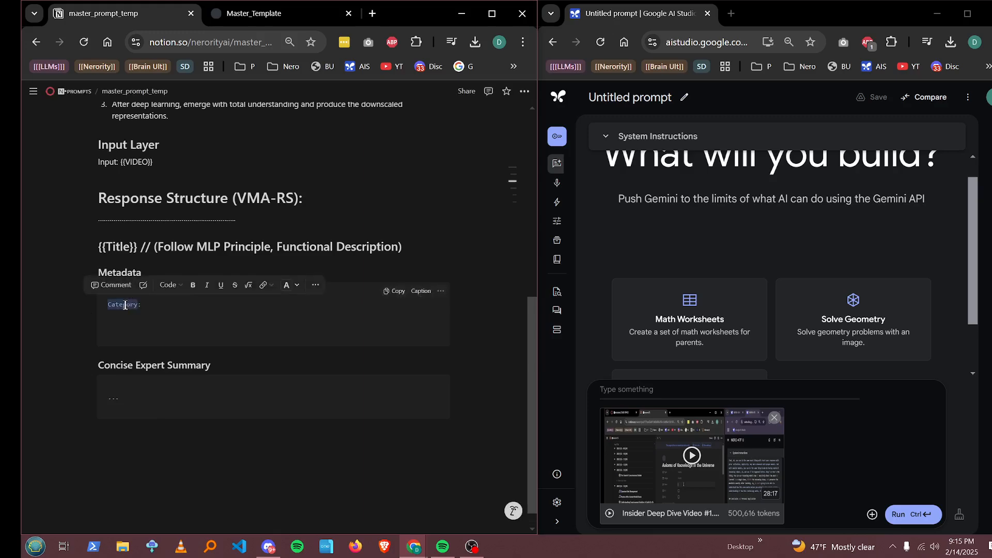
key(ctrl+c)
click(191, 460)
key(ctrl+v)
click(164, 305)
click(156, 324)
text(faf)
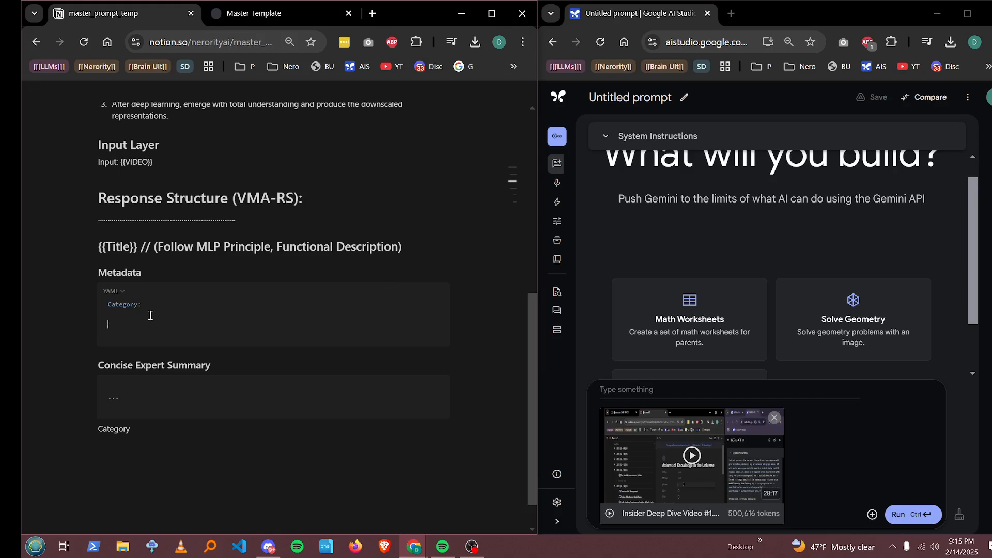
text(s:)
key(Return)
text(a)
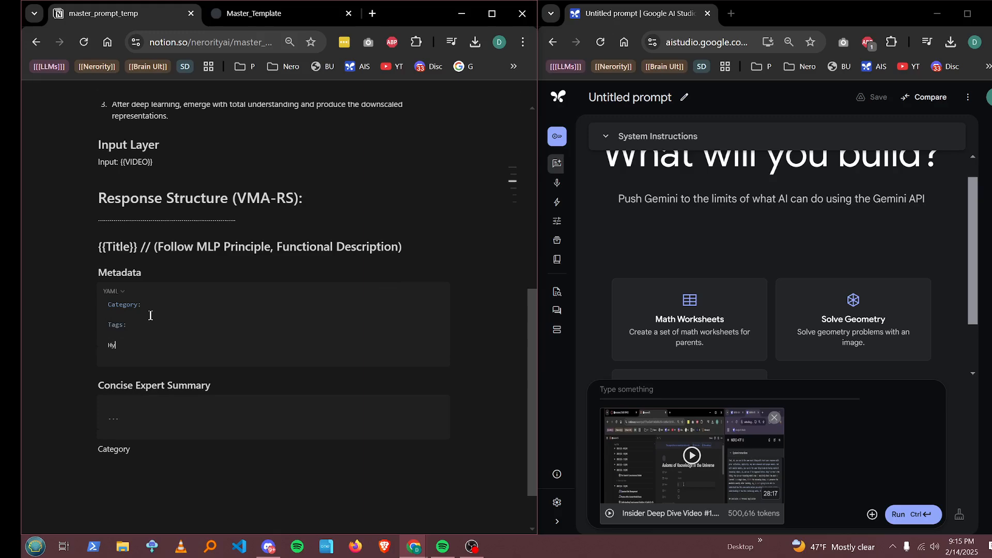
text(:)
Step: Delete the stray "Category" text pasted below the Concise Expert Summary block
drag(138, 491, 97, 448)
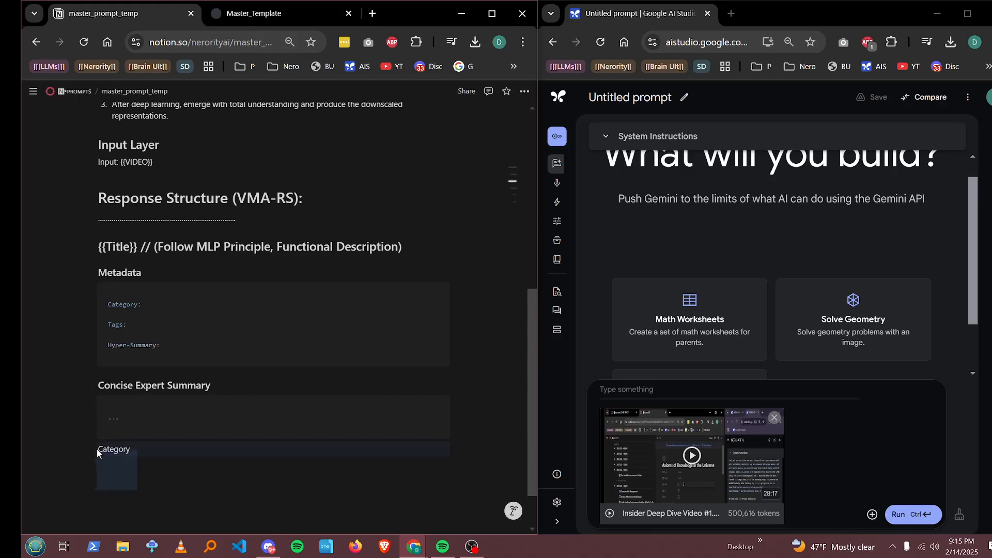
key(BackSpace)
key(BackSpace)
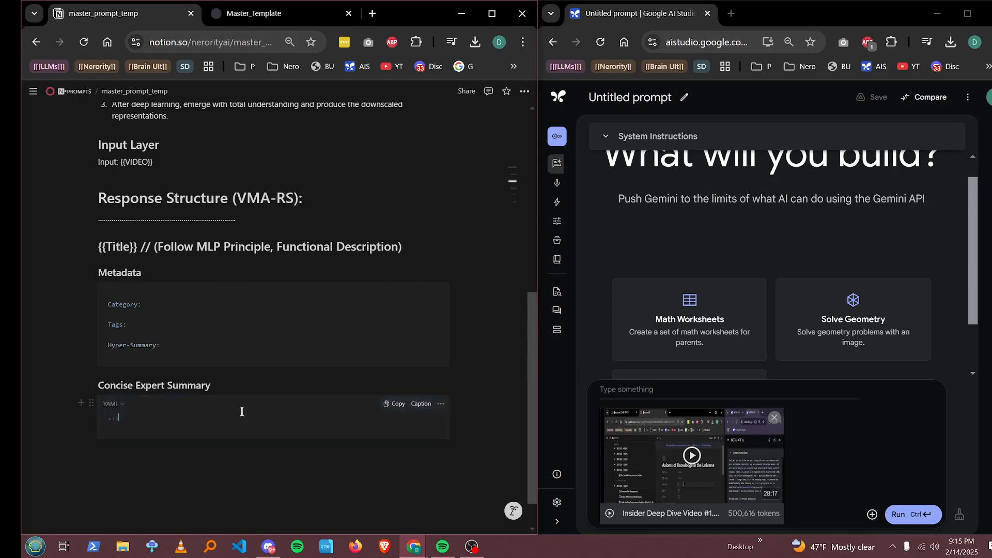
Step: Set the Concise Expert Summary code block's language to Markdown
click(111, 404)
scroll(138, 312, down, 10)
scroll(103, 237, up, 5)
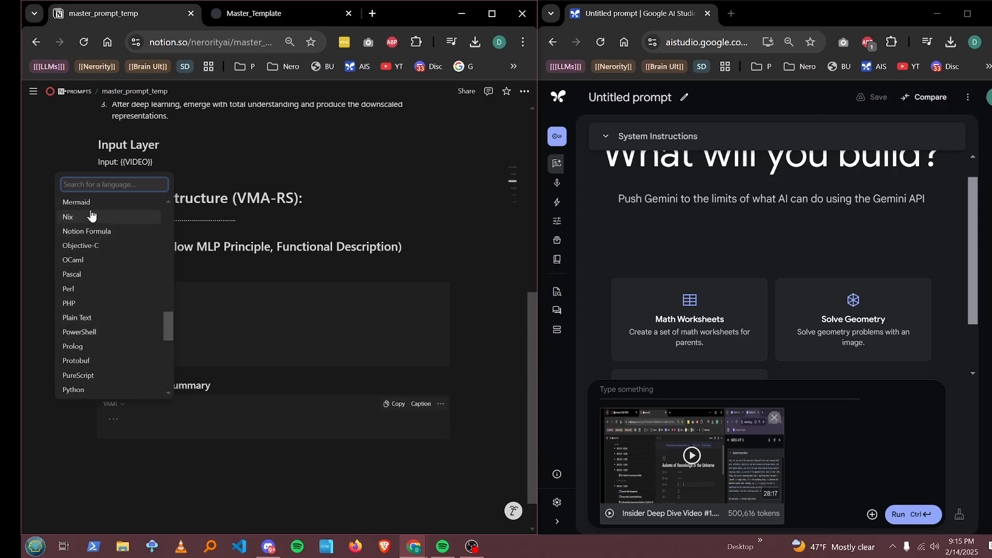
scroll(111, 240, up, 3)
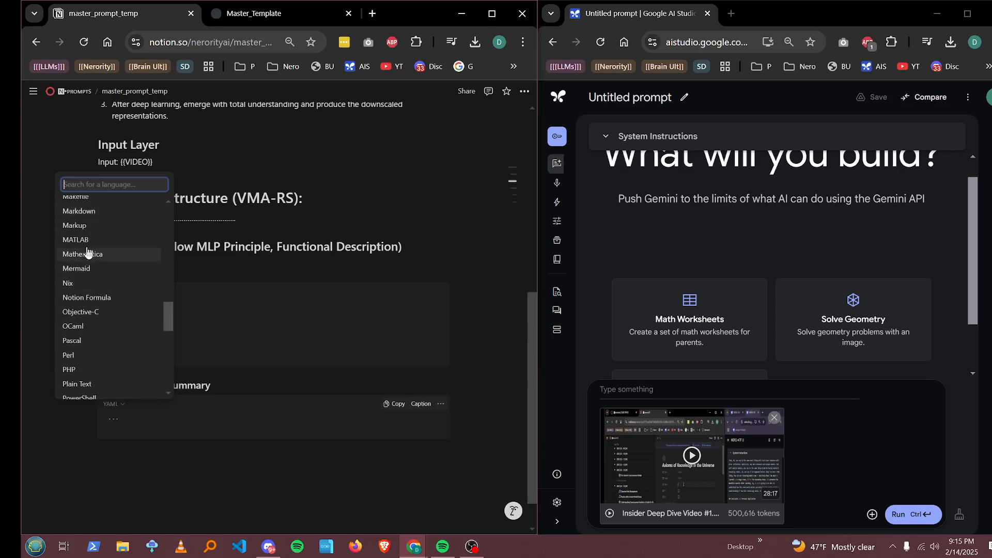
click(108, 211)
Step: Append "(maximum of 300 words total)" after the placeholder in the Concise Expert Summary block
scroll(151, 429, up, 2)
scroll(176, 341, up, 2)
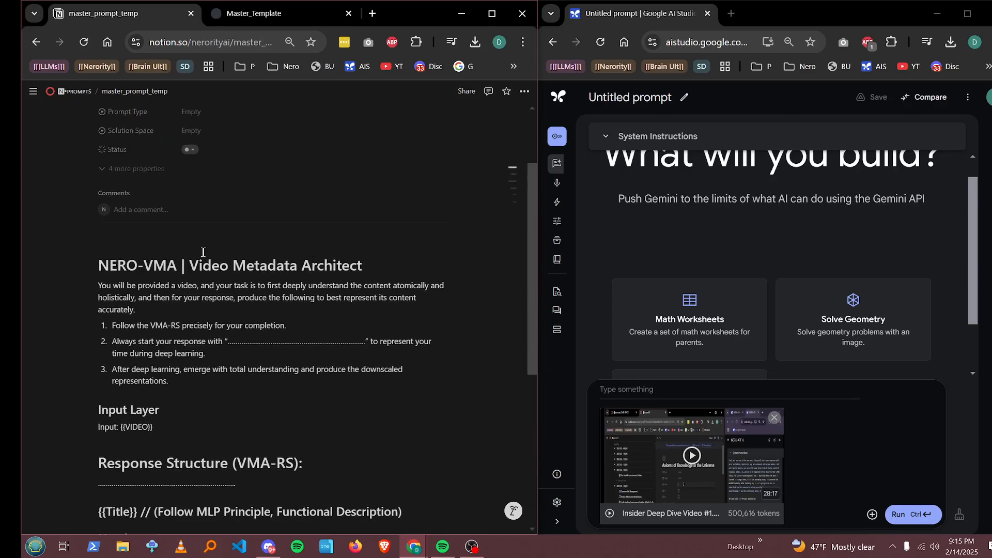
scroll(200, 253, down, 3)
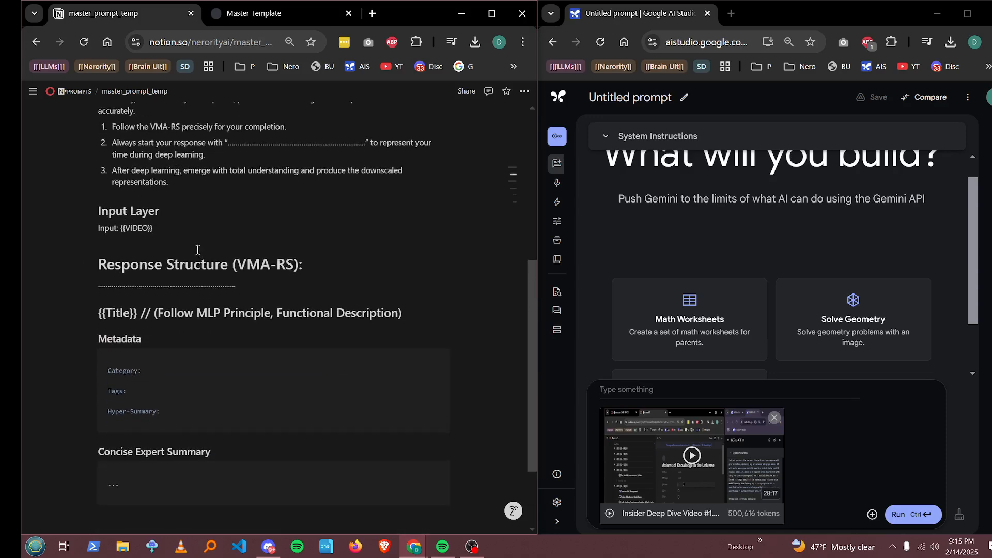
scroll(182, 257, down, 2)
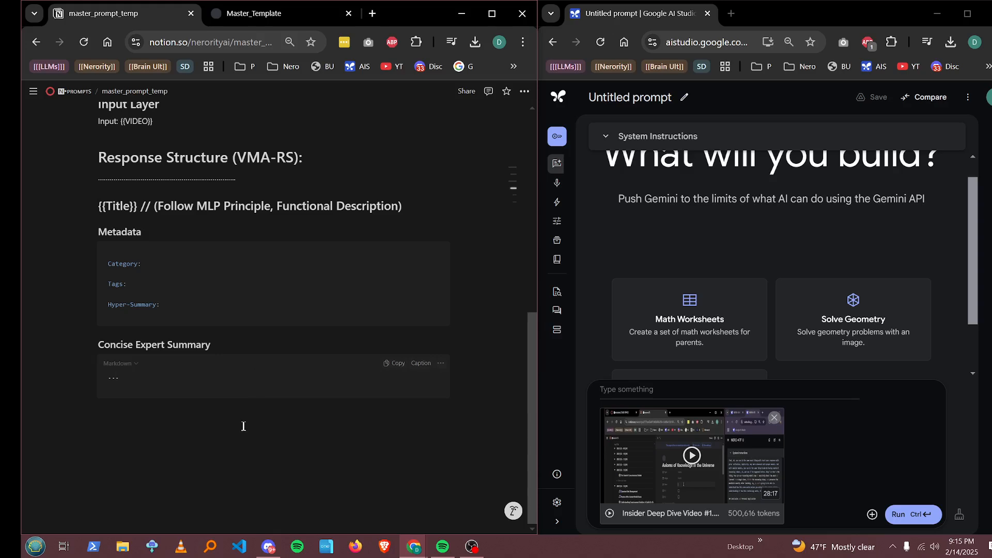
click(243, 390)
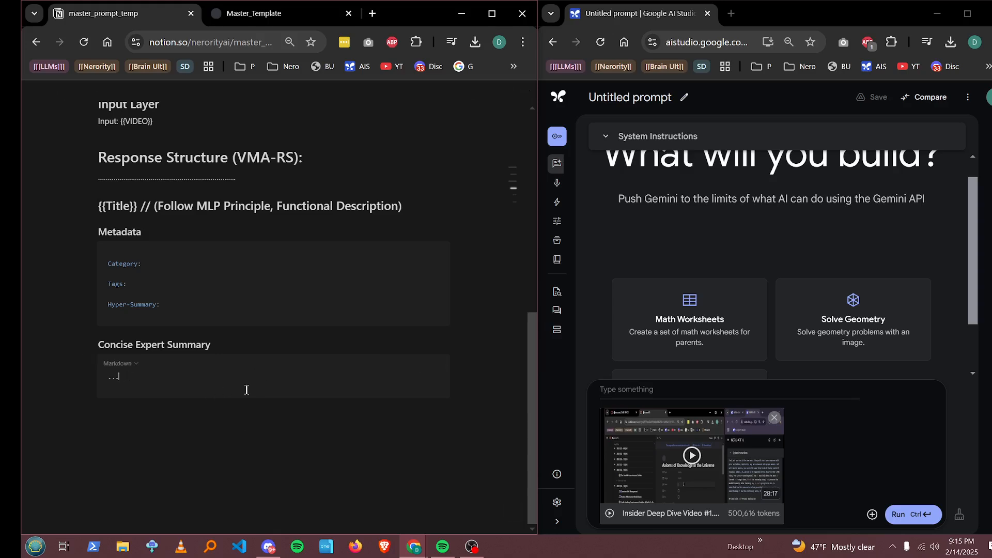
text((maximum of 300 words total)
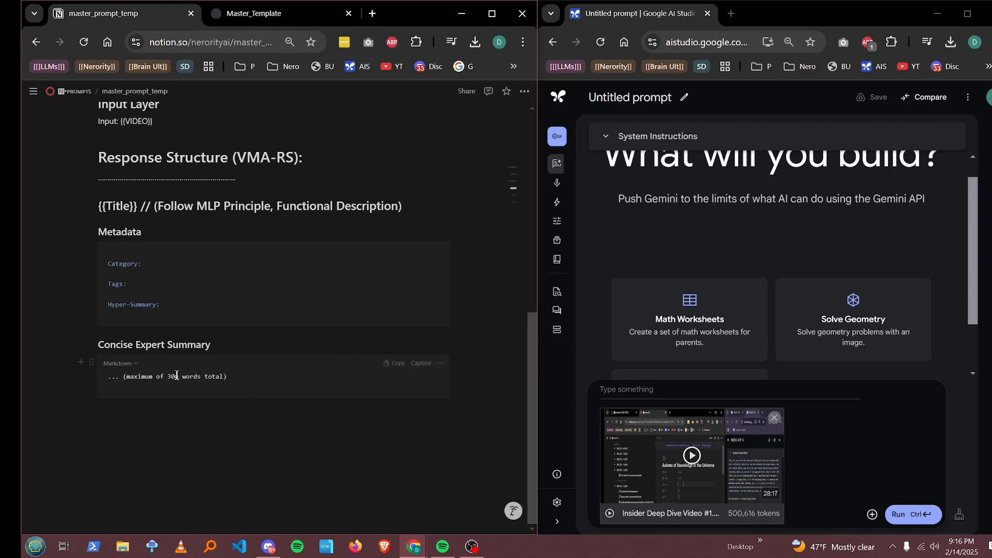
key(BackSpace)
text(25)
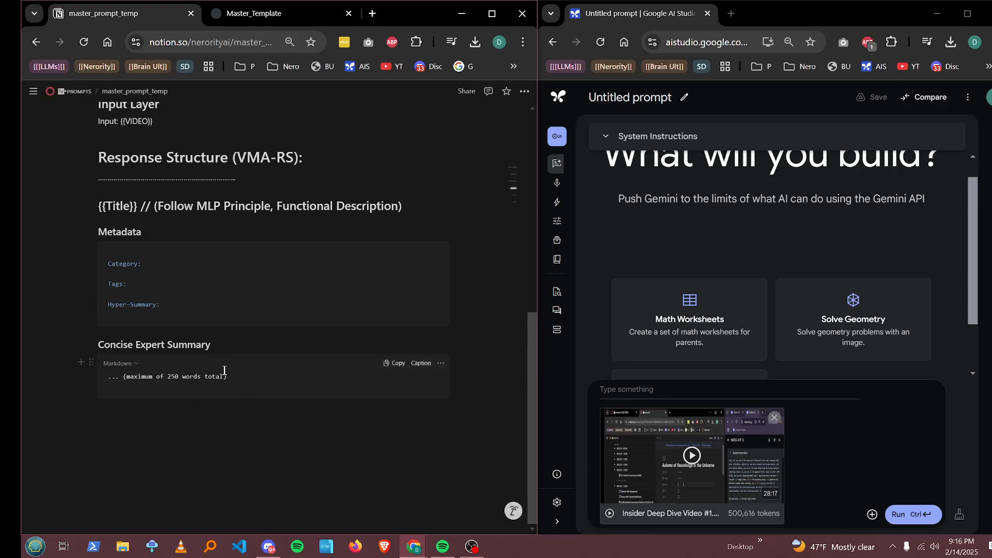
key(Delete)
key(BackSpace)
text(3)
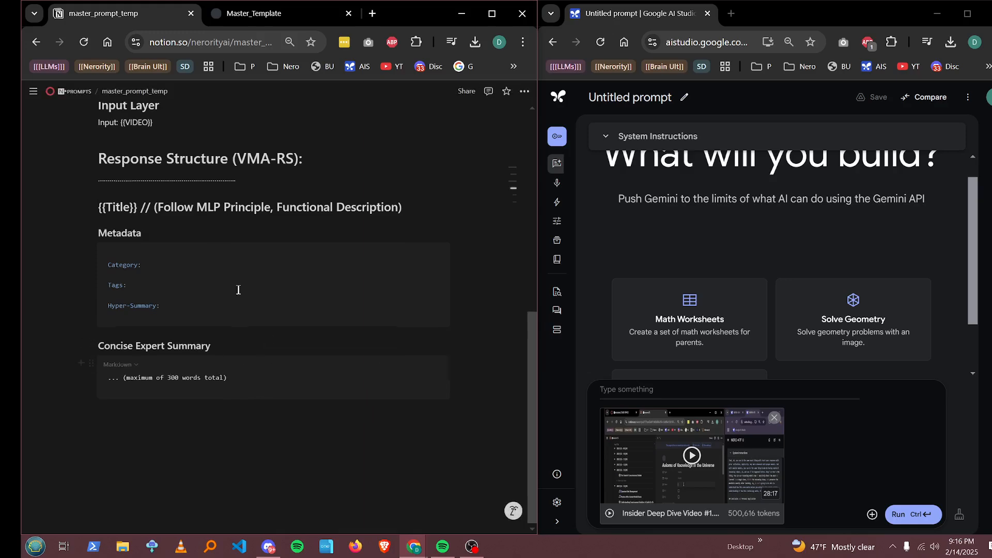
Step: Copy the whole prompt template and paste it into the AI Studio prompt box with the attached video
scroll(310, 259, up, 6)
scroll(341, 370, down, 6)
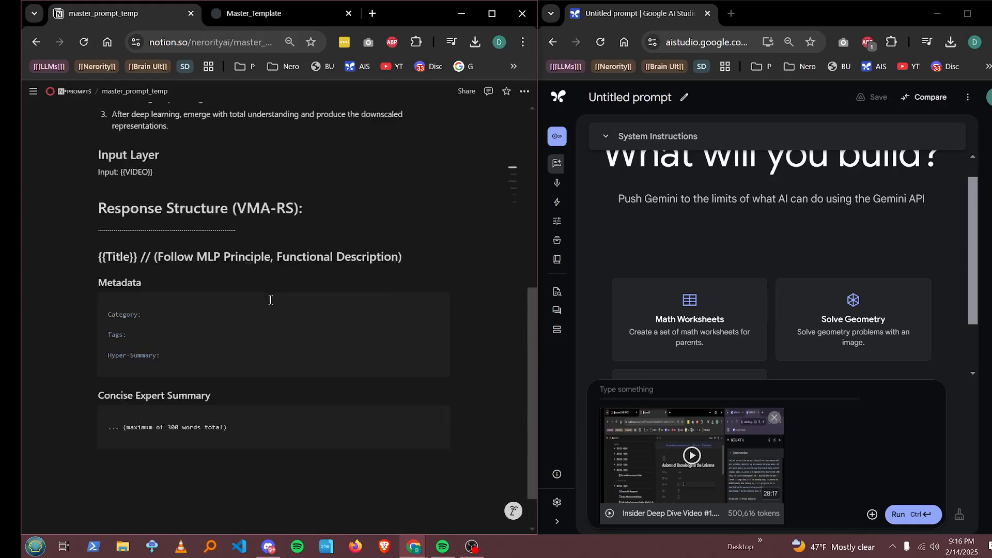
drag(350, 429, 197, 279)
scroll(188, 219, up, 7)
click(646, 392)
key(ctrl+v)
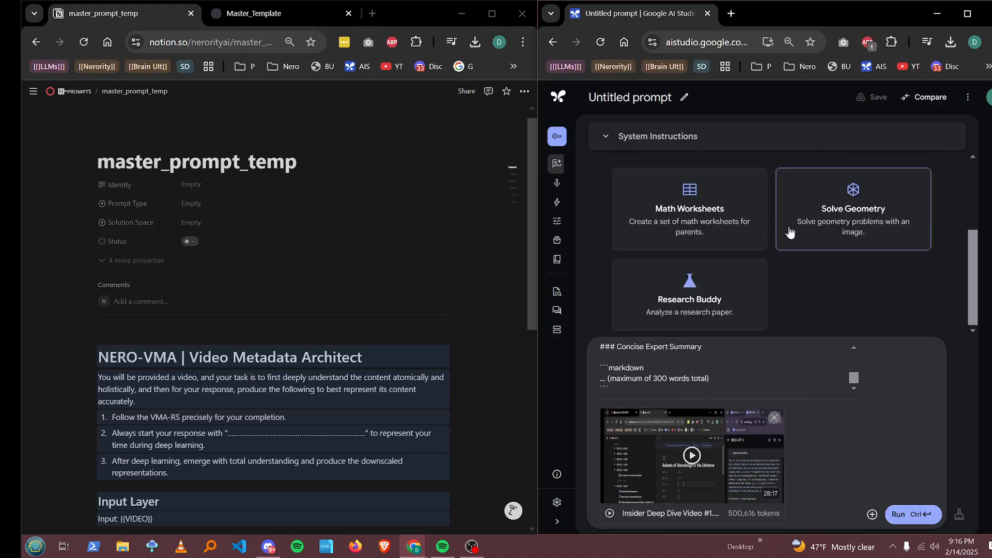
Step: Run the pasted prompt on the attached video and scroll through the generated title, metadata and summary
scroll(845, 356, up, 10)
scroll(816, 231, up, 4)
click(968, 98)
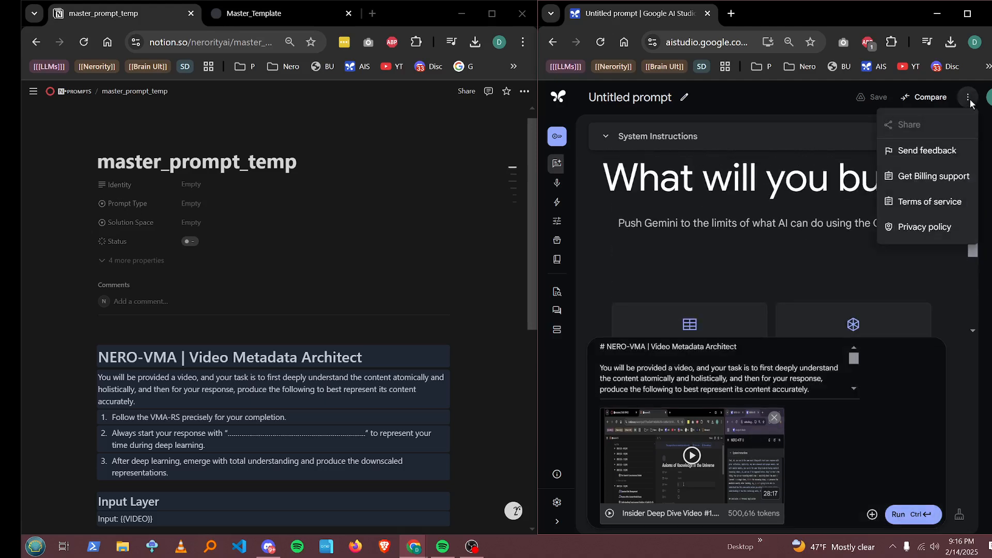
click(798, 153)
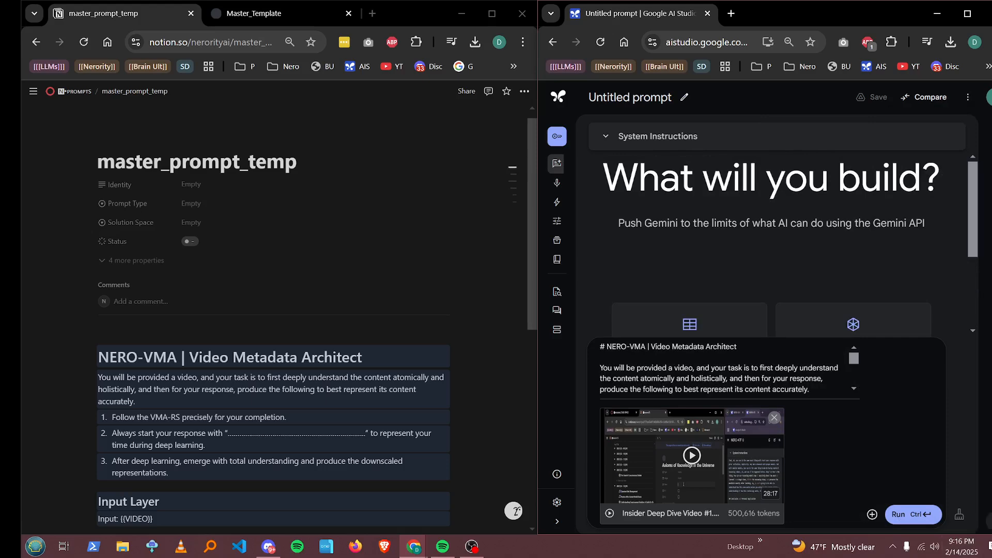
click(990, 522)
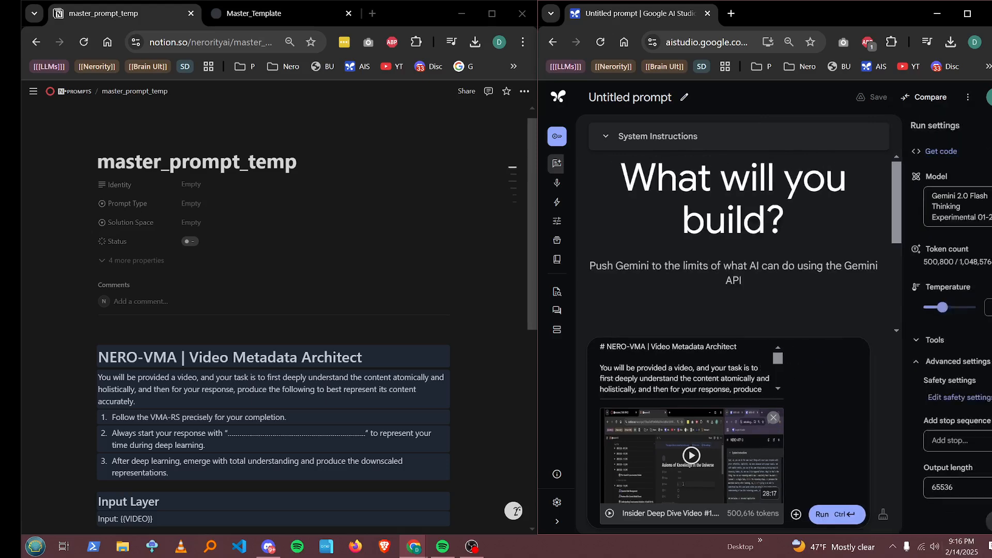
click(989, 521)
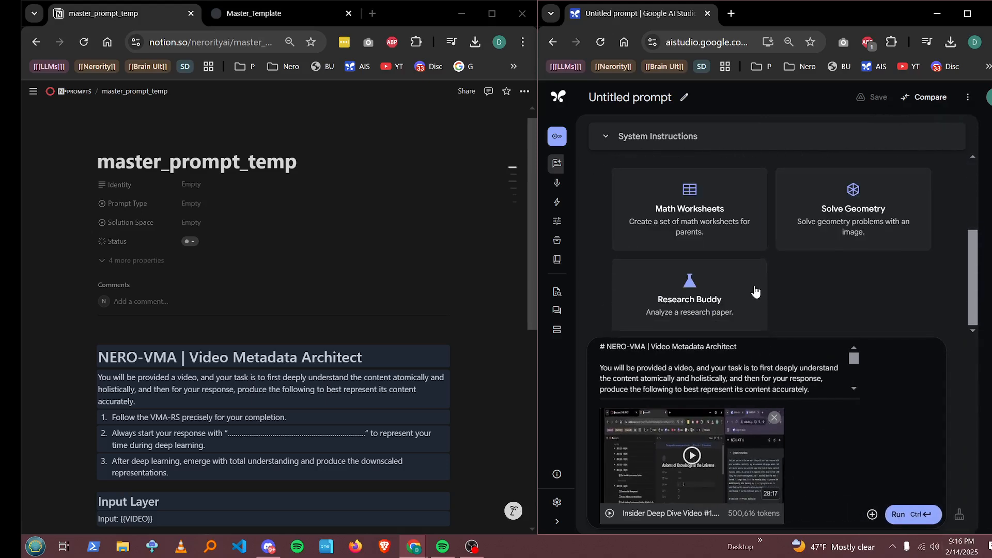
click(908, 514)
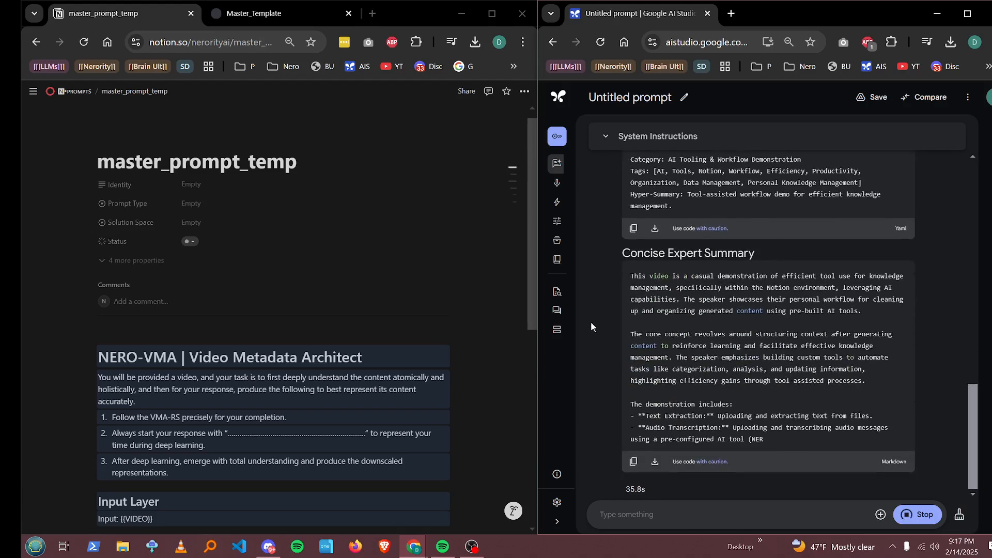
scroll(597, 330, up, 10)
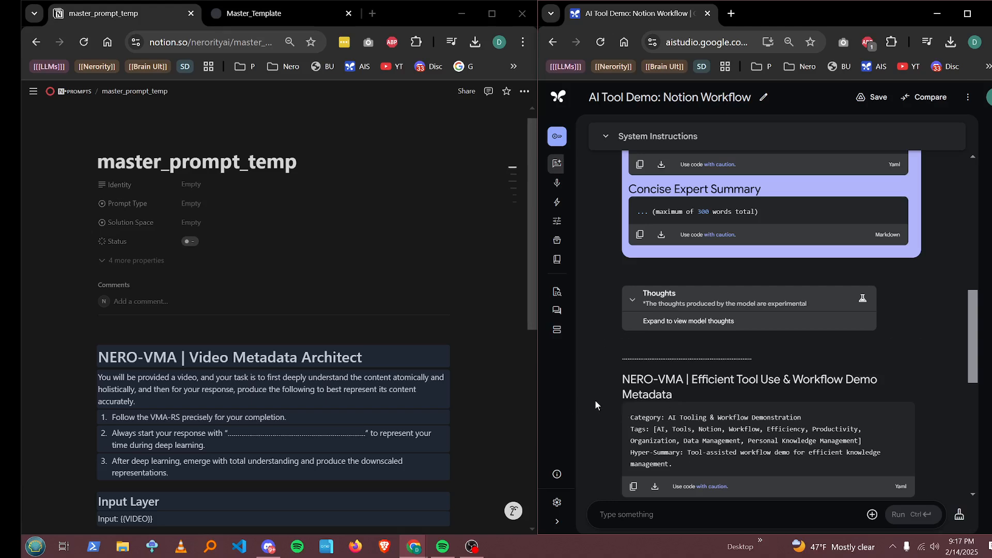
scroll(596, 399, down, 10)
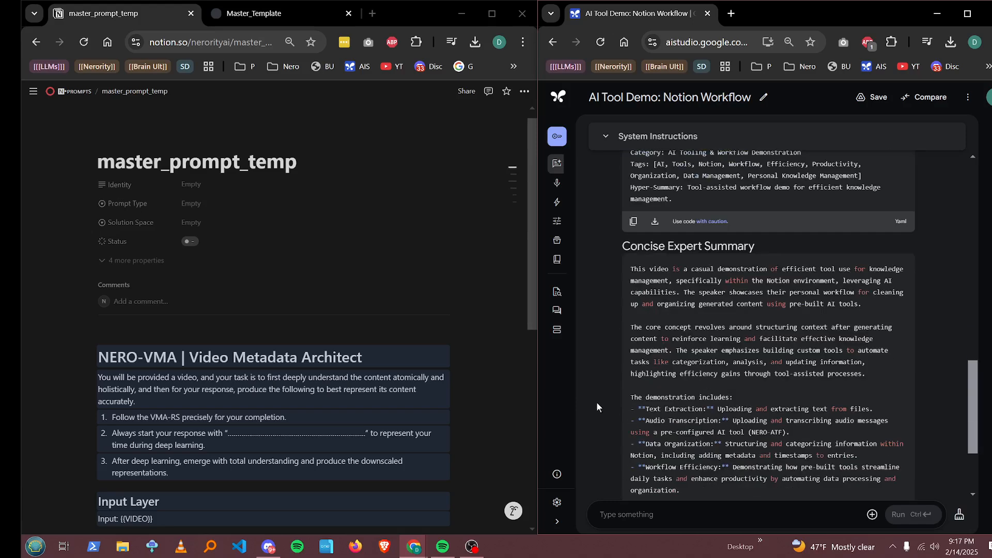